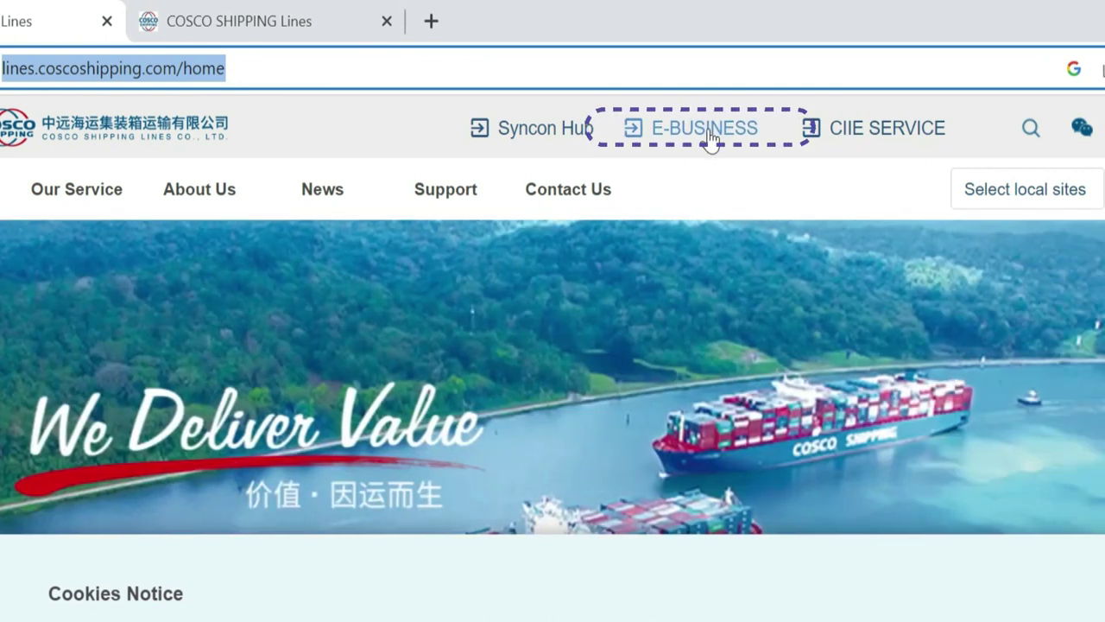
# - Open the E-BUSINESS portal, close the duplicate tab and bring up the login dialog
pyautogui.click(708, 130)
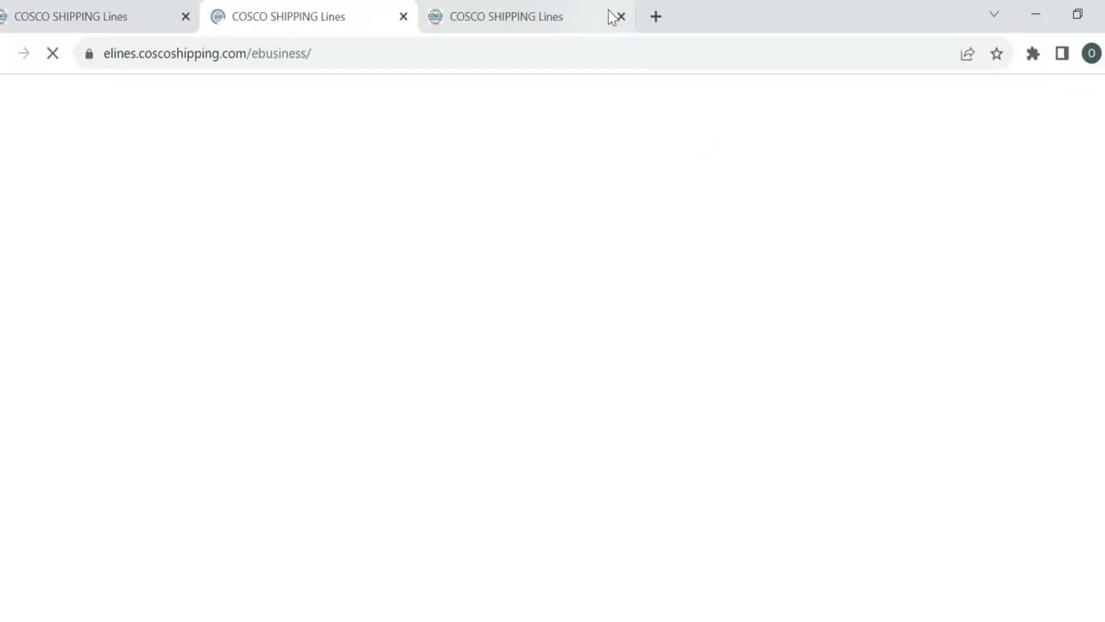
pyautogui.click(618, 17)
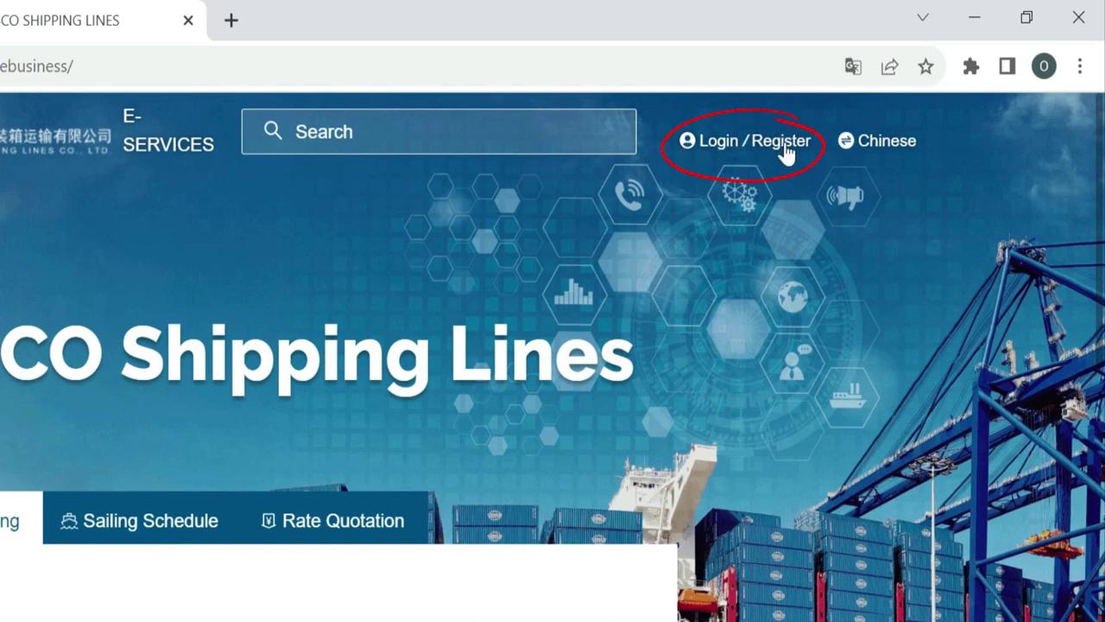
pyautogui.click(722, 143)
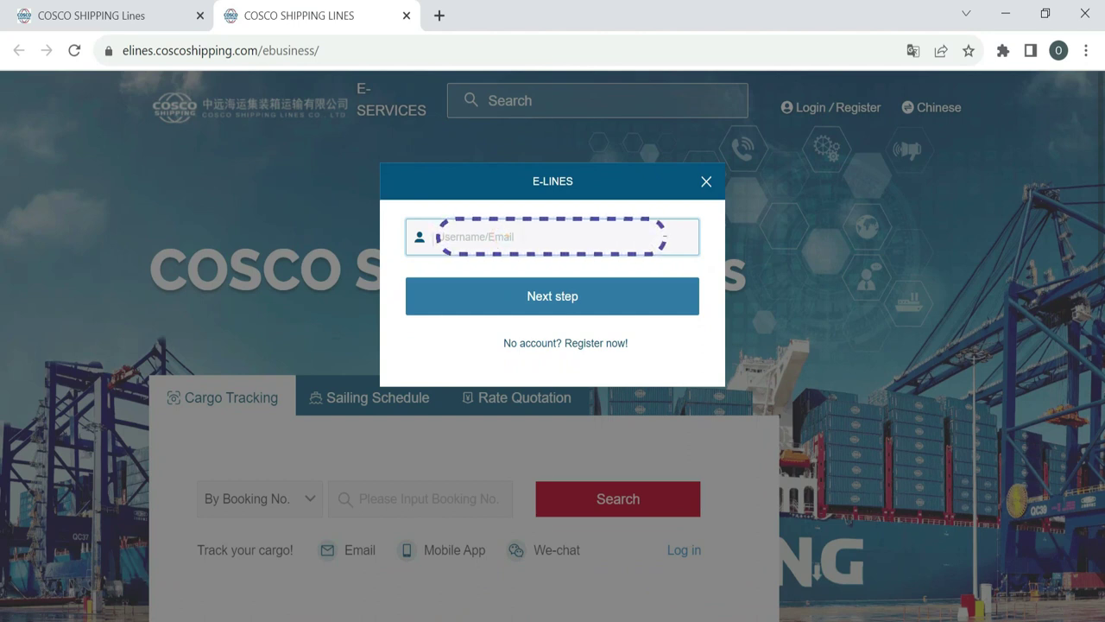
# - Sign in with the account username, password and verification code
pyautogui.click(513, 304)
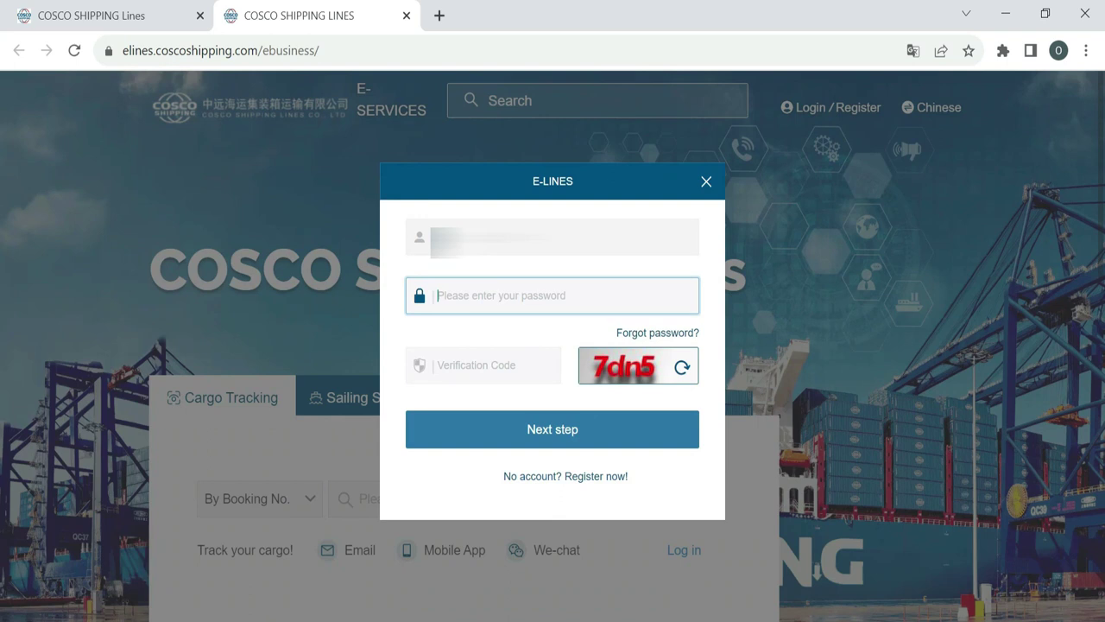
pyautogui.write('********')
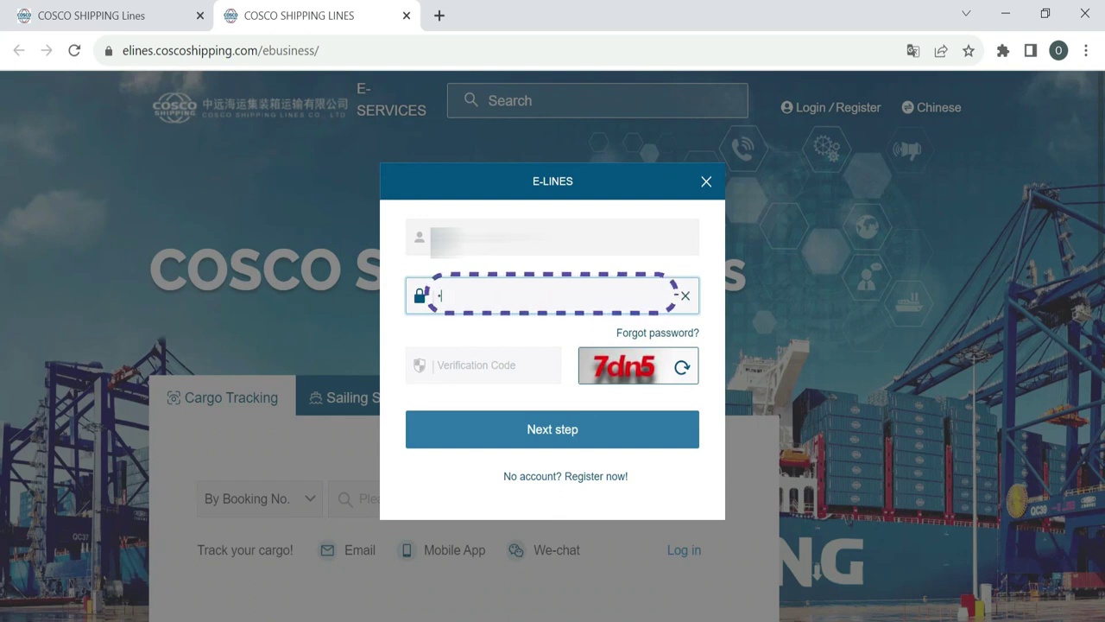
pyautogui.click(484, 365)
pyautogui.write('7dn5')
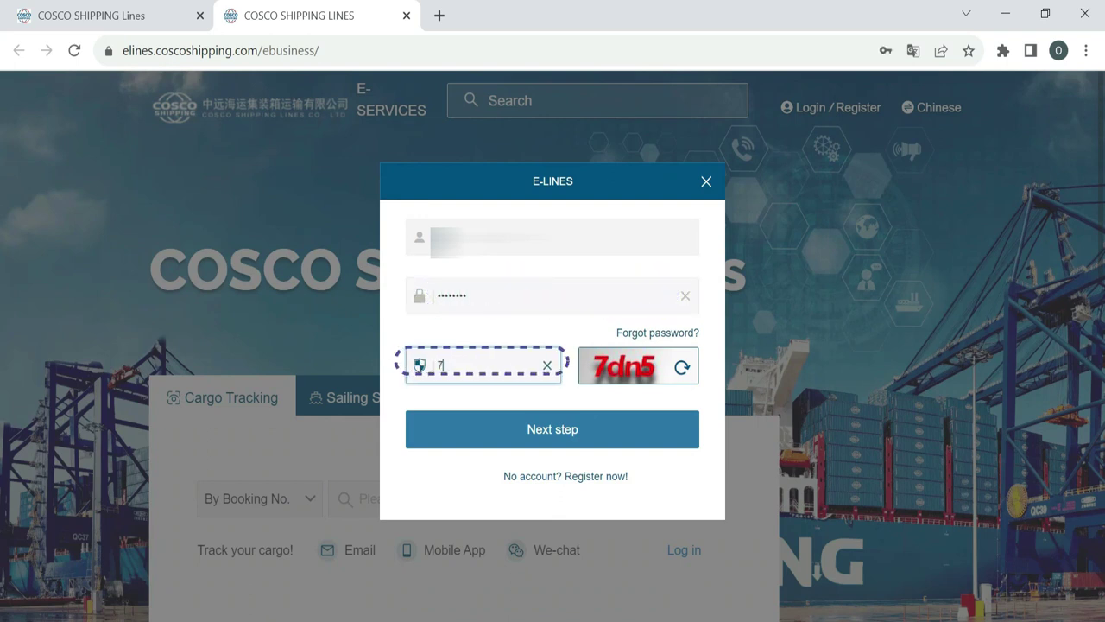
pyautogui.click(474, 425)
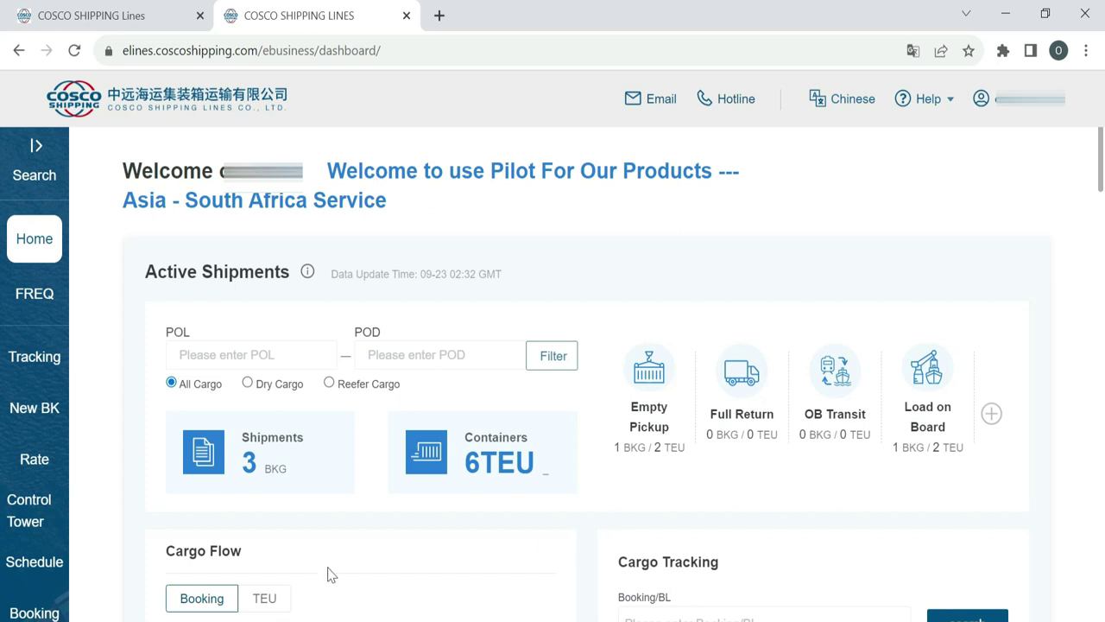
# - Go to the Booking page through the sidebar's Booking flyout menu
pyautogui.scroll(-2, 327, 574)
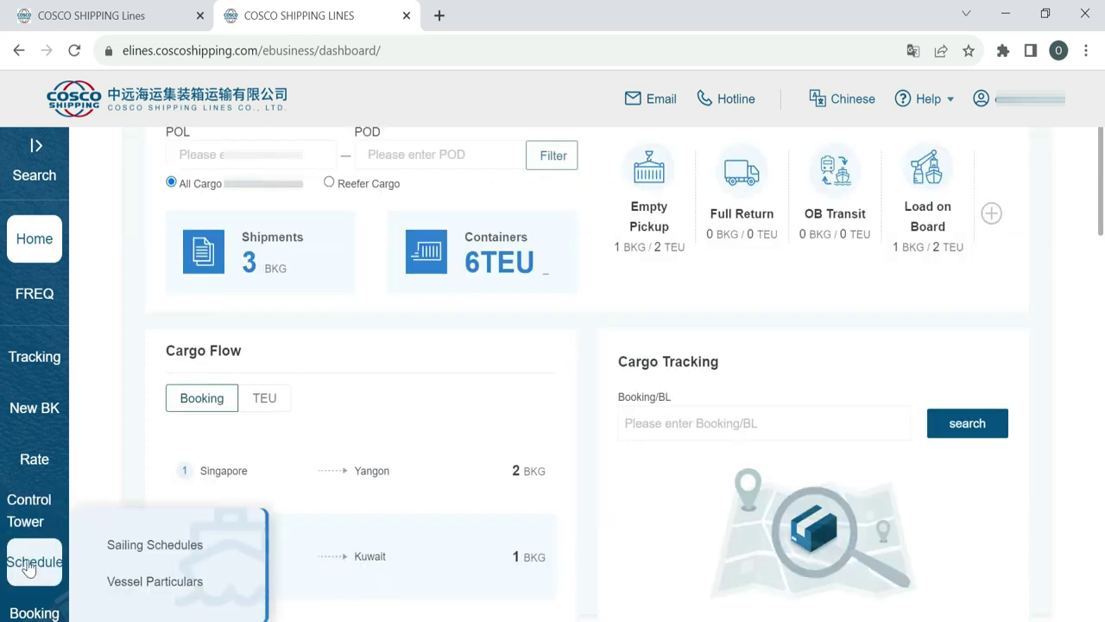
pyautogui.moveTo(19, 602)
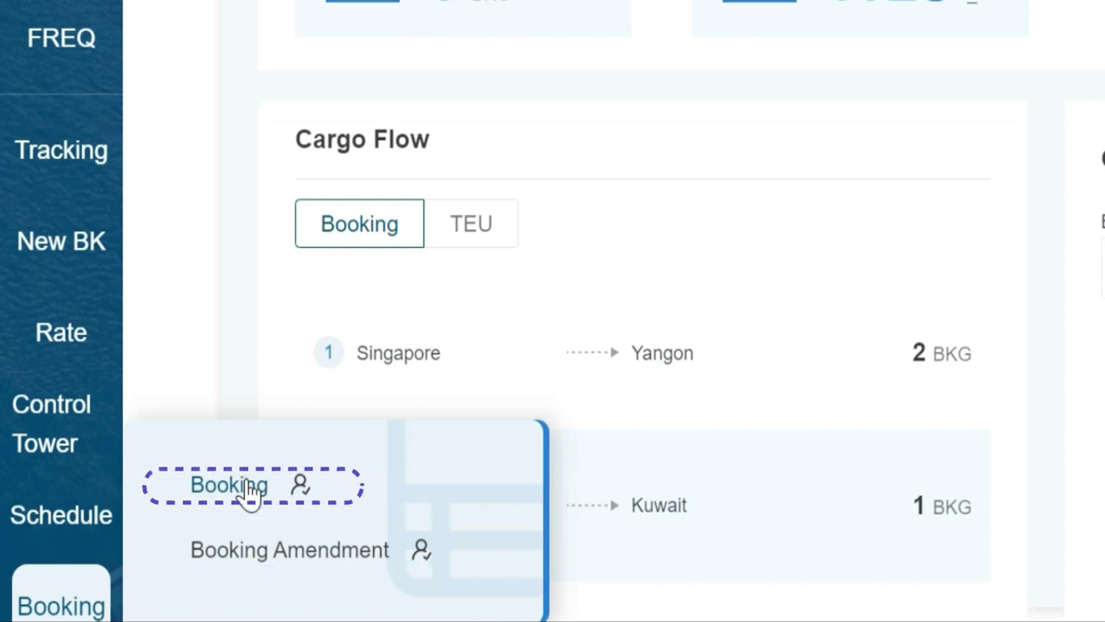
pyautogui.click(248, 487)
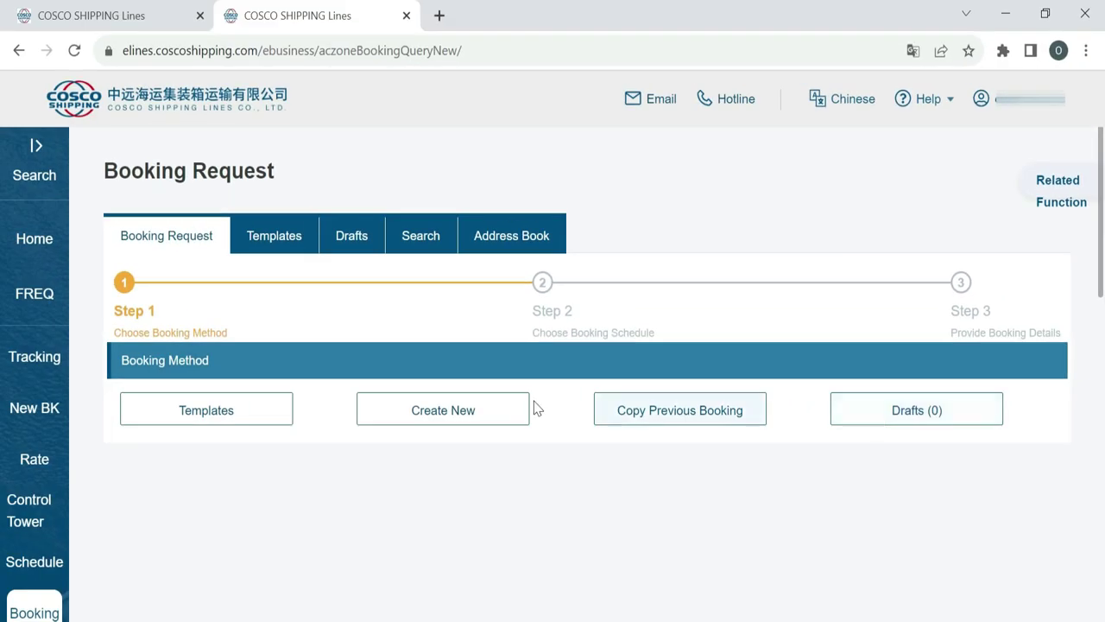
# - Create a new booking with origin Singapore, Singapore and destination Shuaiba, Kuwait
pyautogui.click(438, 411)
pyautogui.scroll(-1, 435, 406)
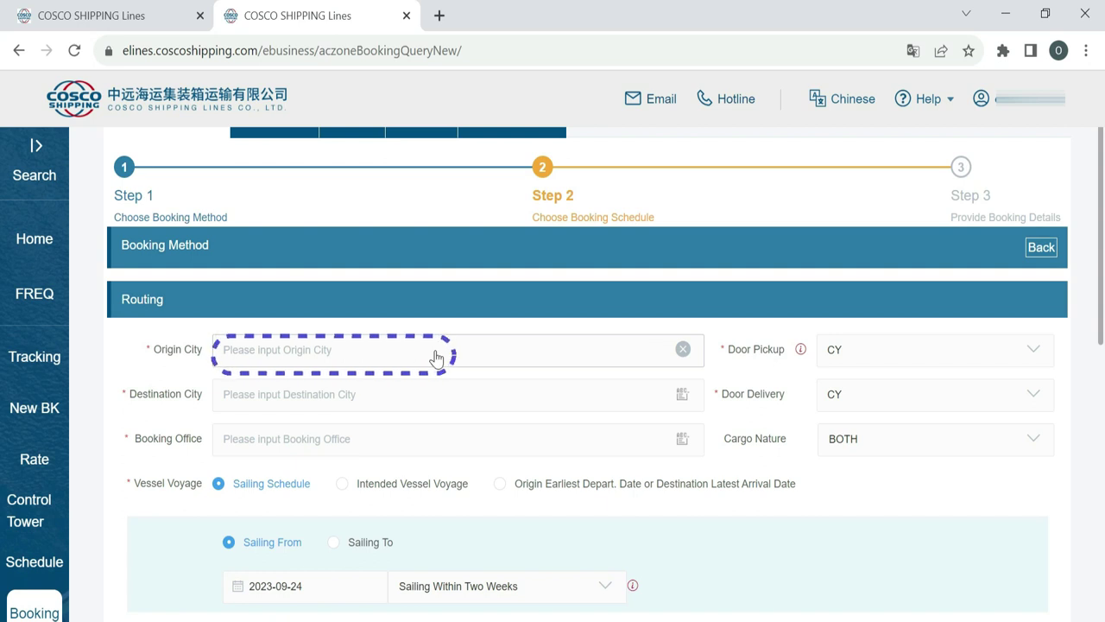
pyautogui.click(331, 357)
pyautogui.write('singa')
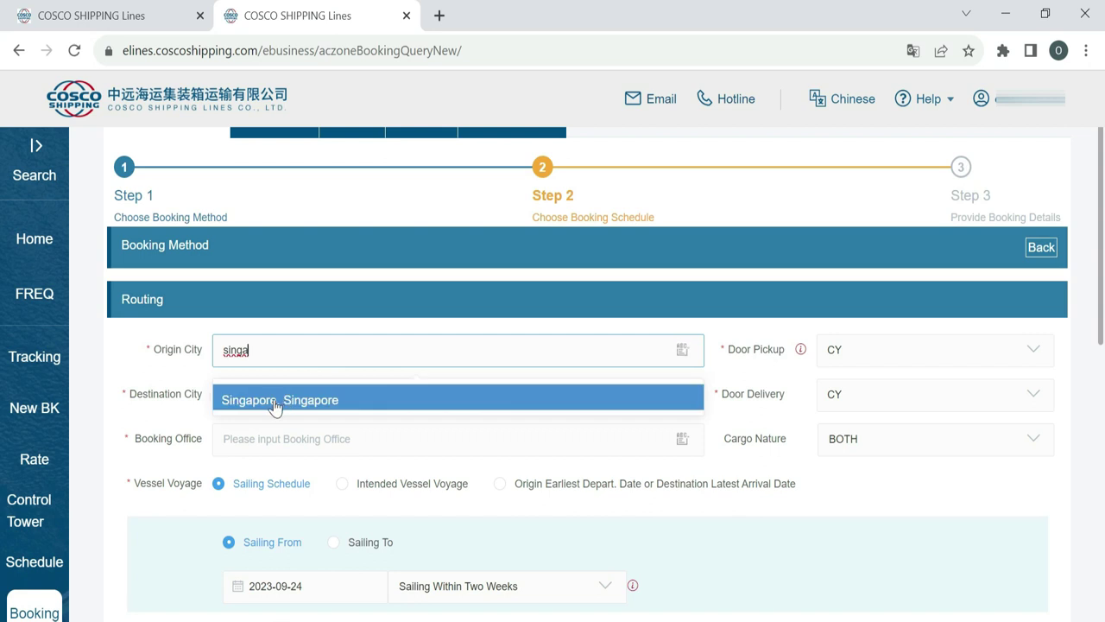
pyautogui.click(275, 401)
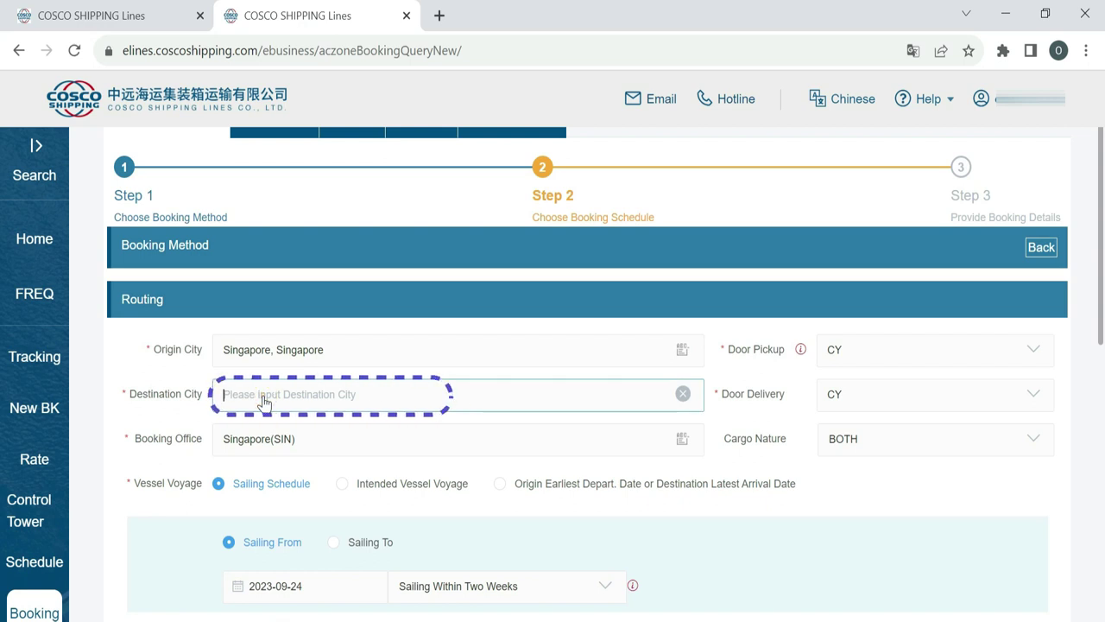
pyautogui.write('shuai')
pyautogui.click(255, 443)
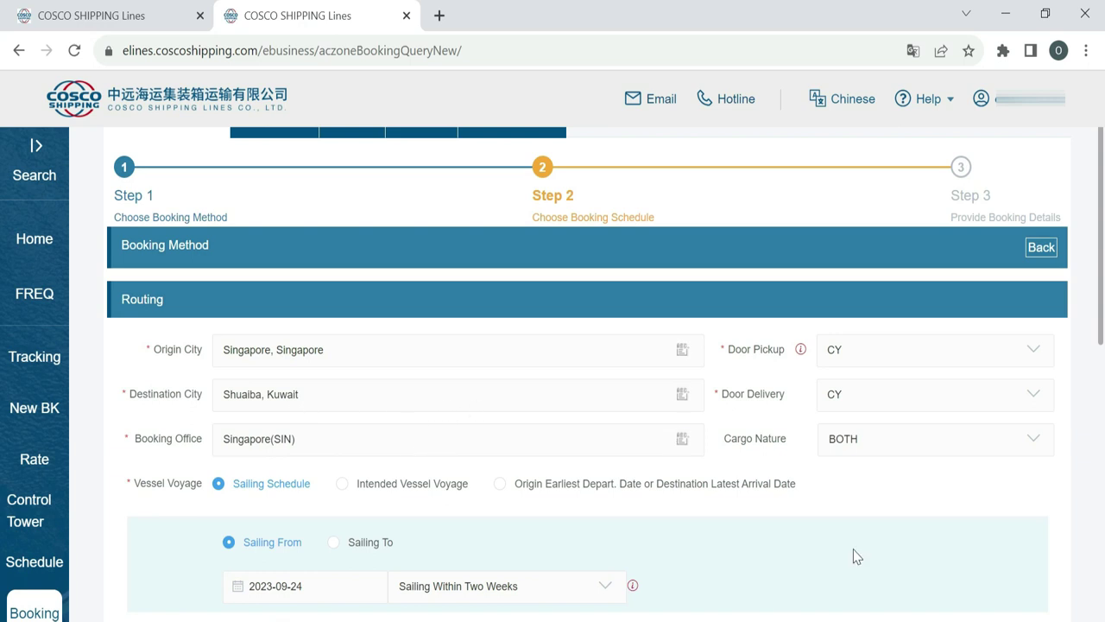
pyautogui.click(877, 351)
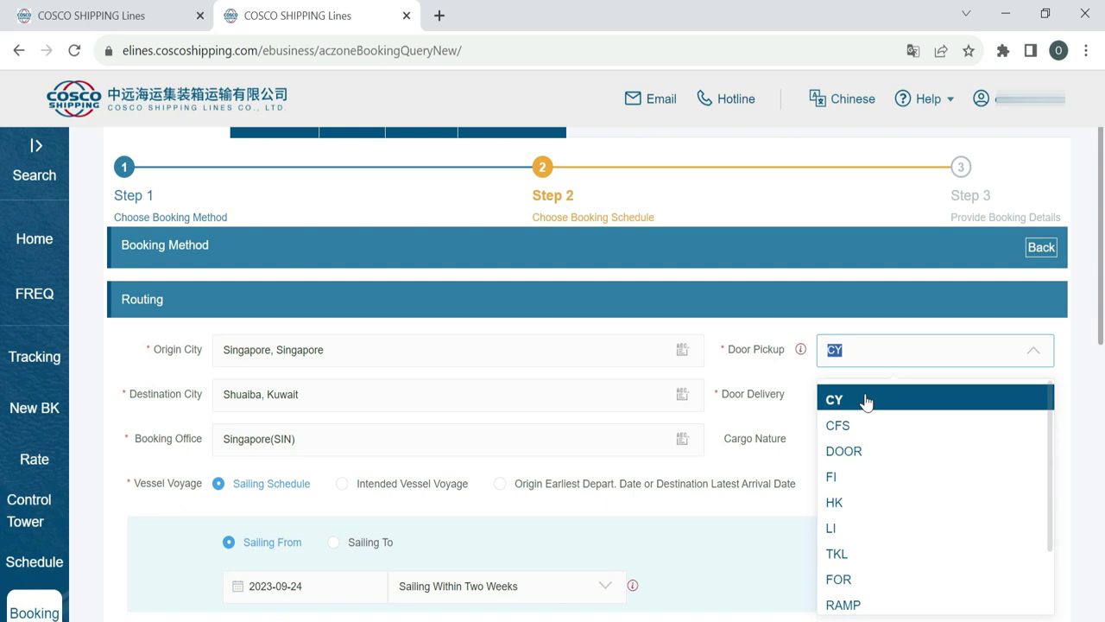
# - Keep CY as the door pickup and set the cargo nature to GC
pyautogui.click(864, 398)
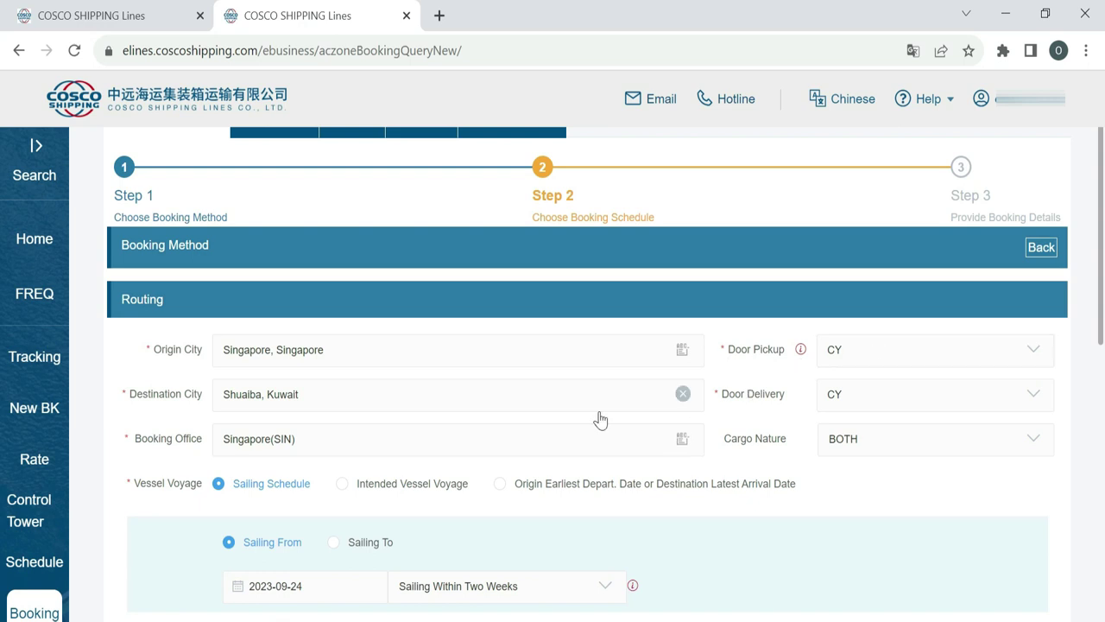
pyautogui.click(937, 443)
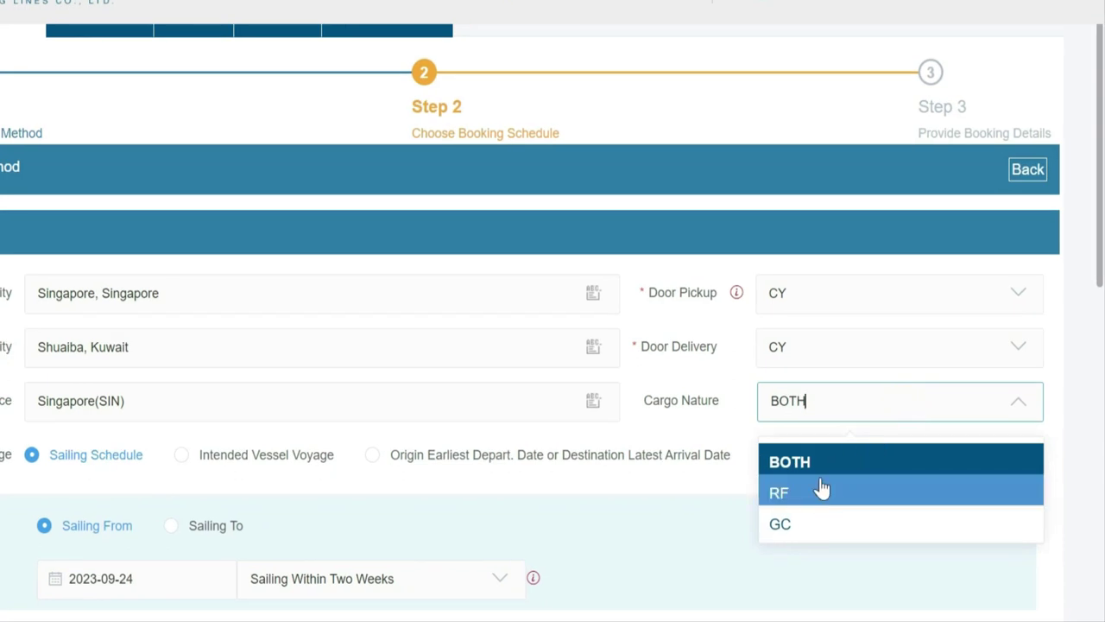
pyautogui.click(787, 528)
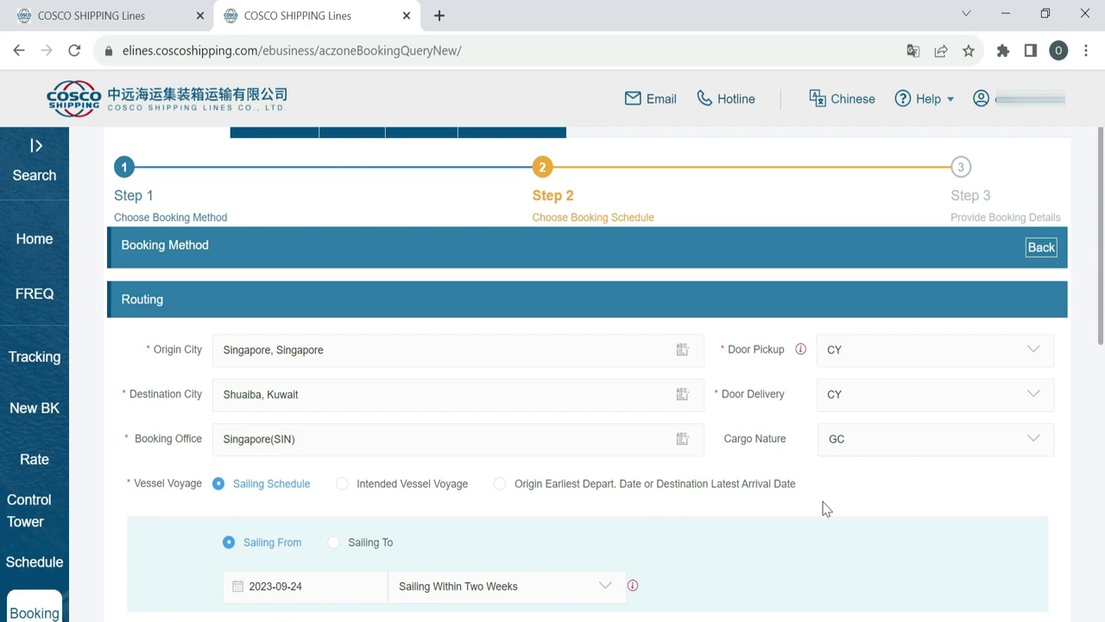
pyautogui.scroll(-2, 826, 508)
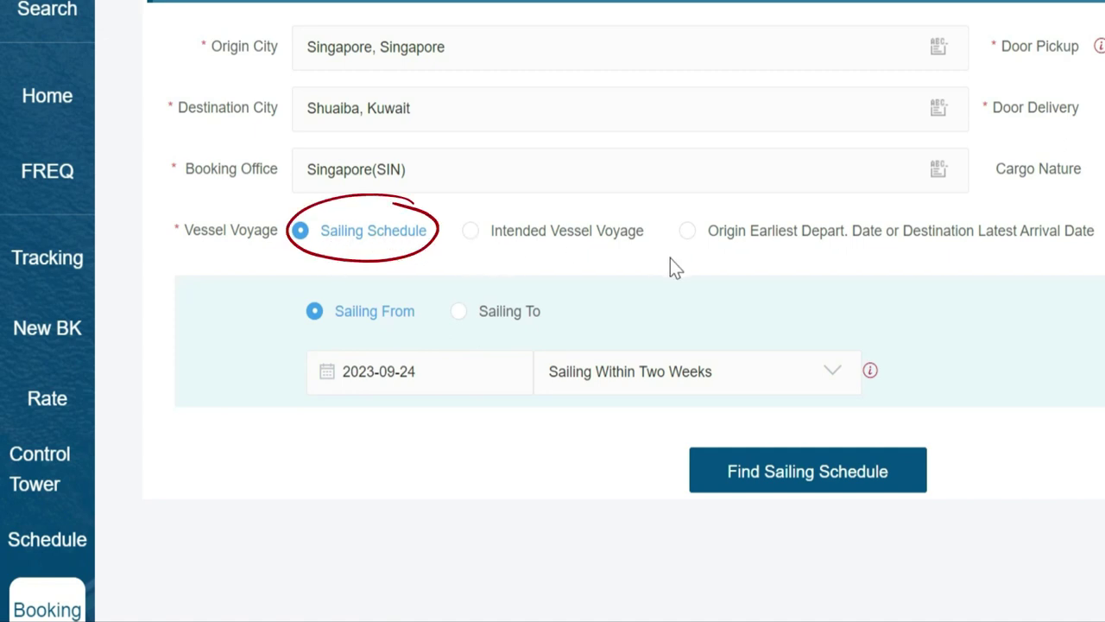
pyautogui.click(471, 232)
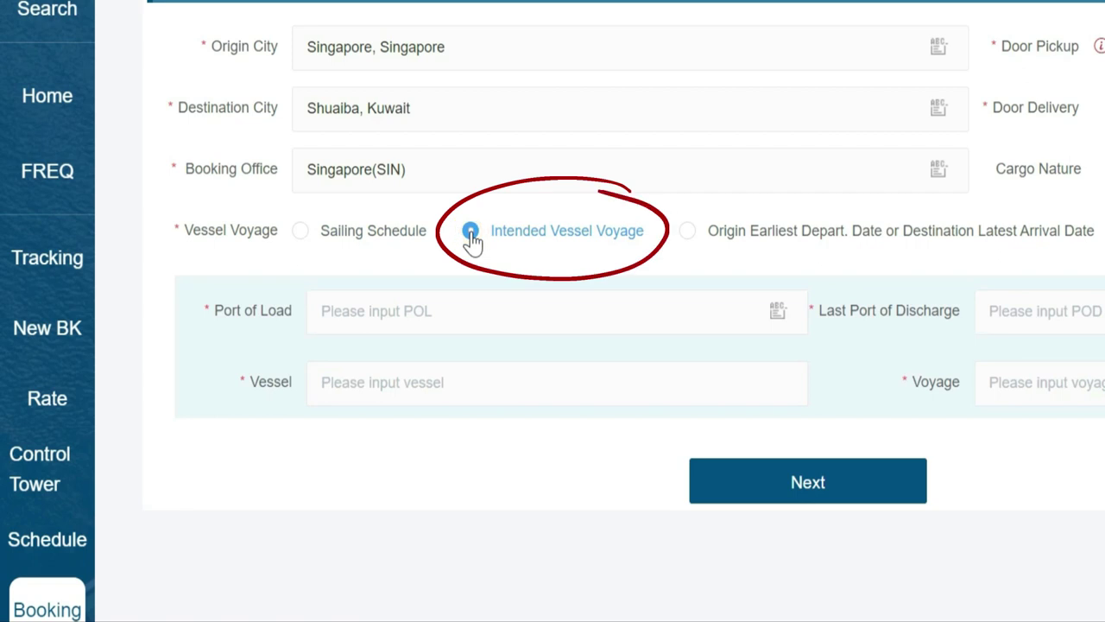
pyautogui.click(324, 244)
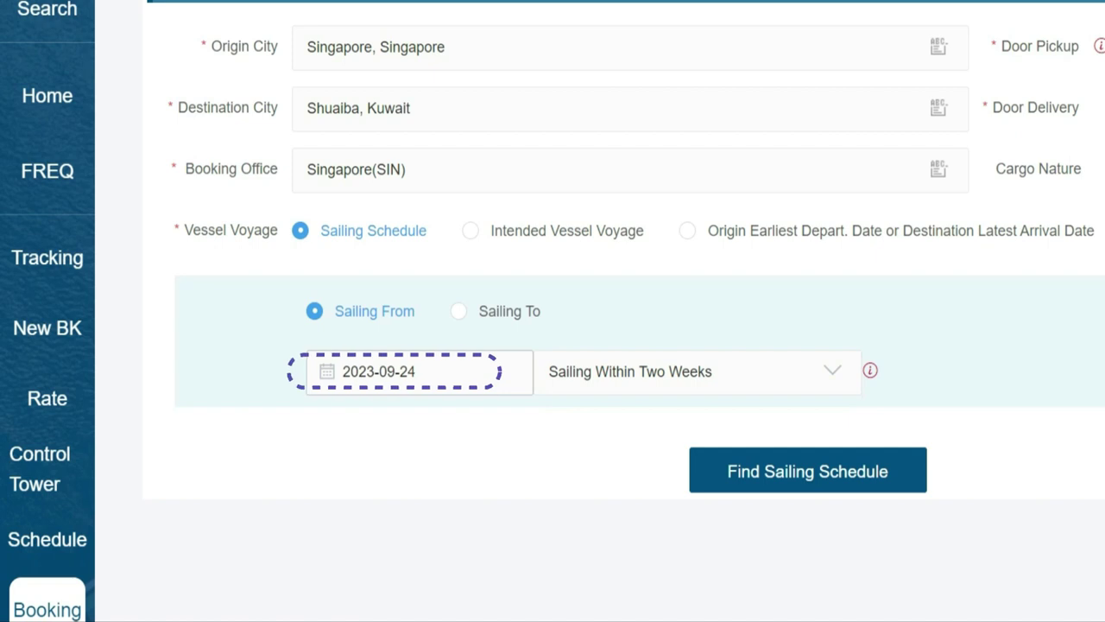
pyautogui.click(698, 380)
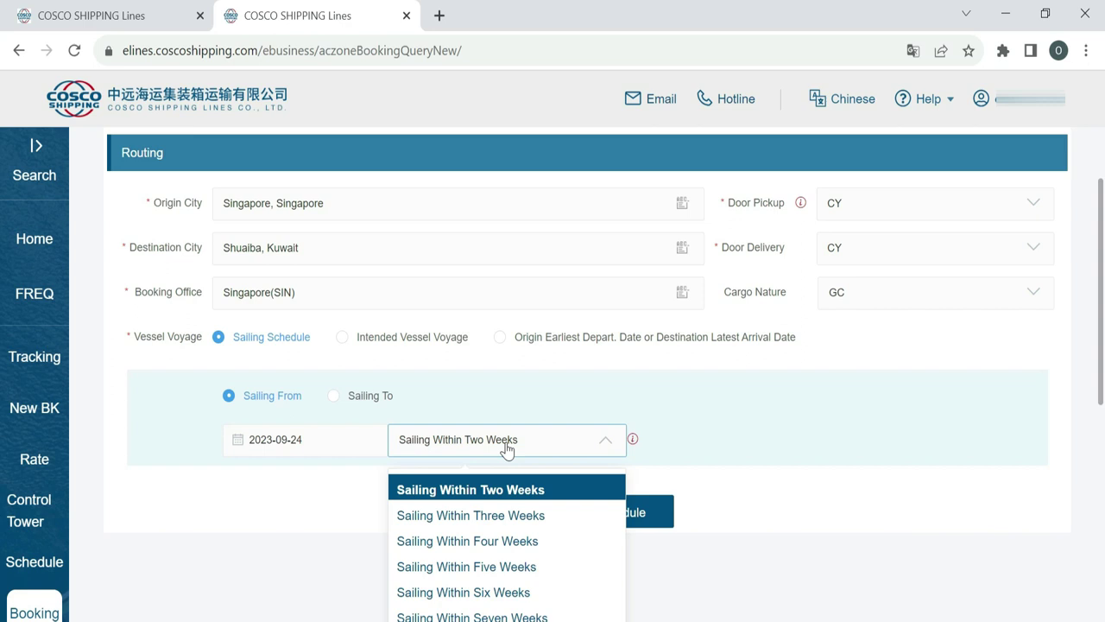
pyautogui.click(506, 449)
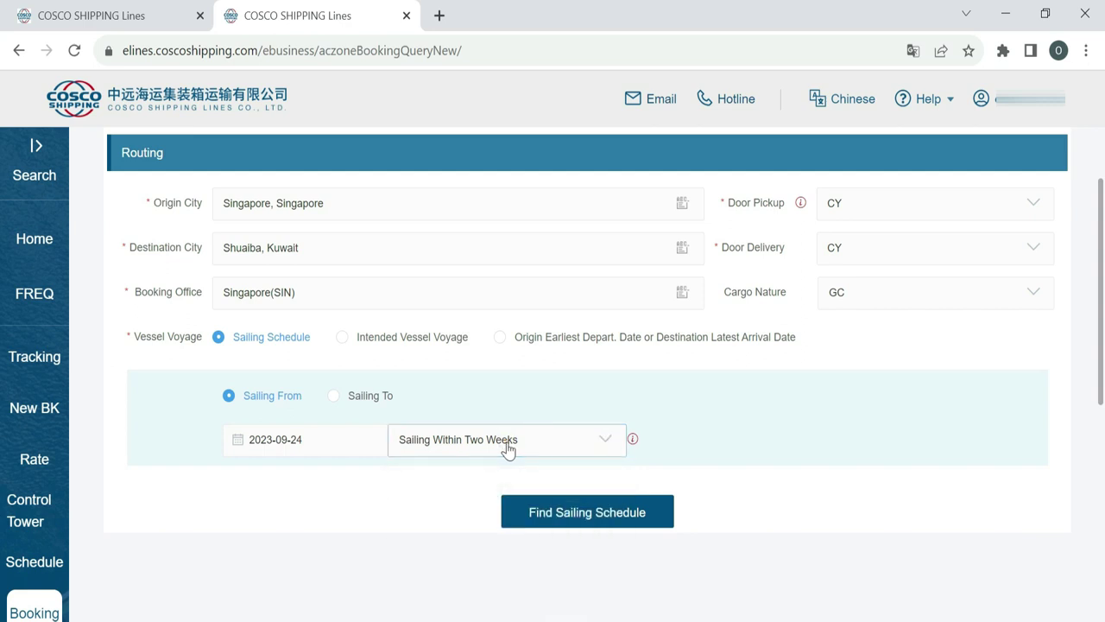
pyautogui.click(554, 514)
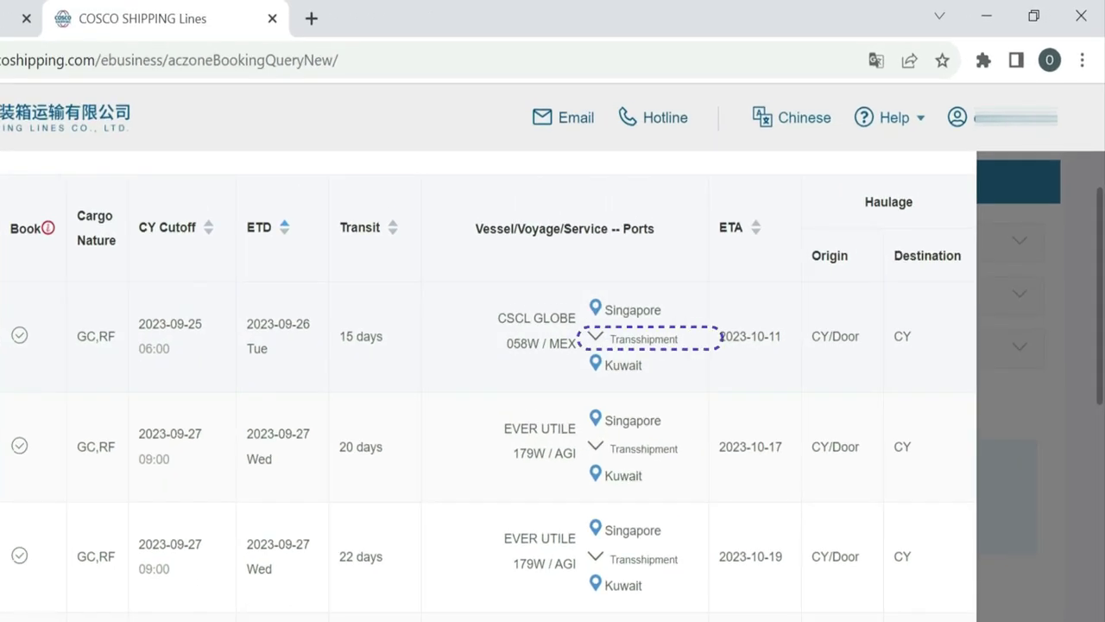
pyautogui.click(596, 340)
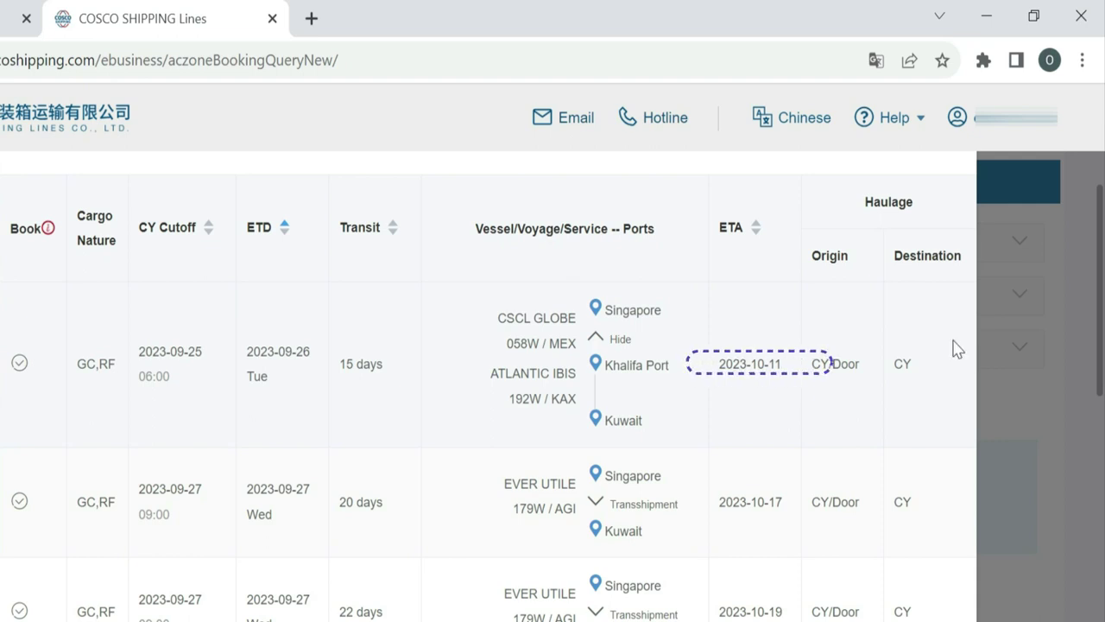
pyautogui.click(595, 342)
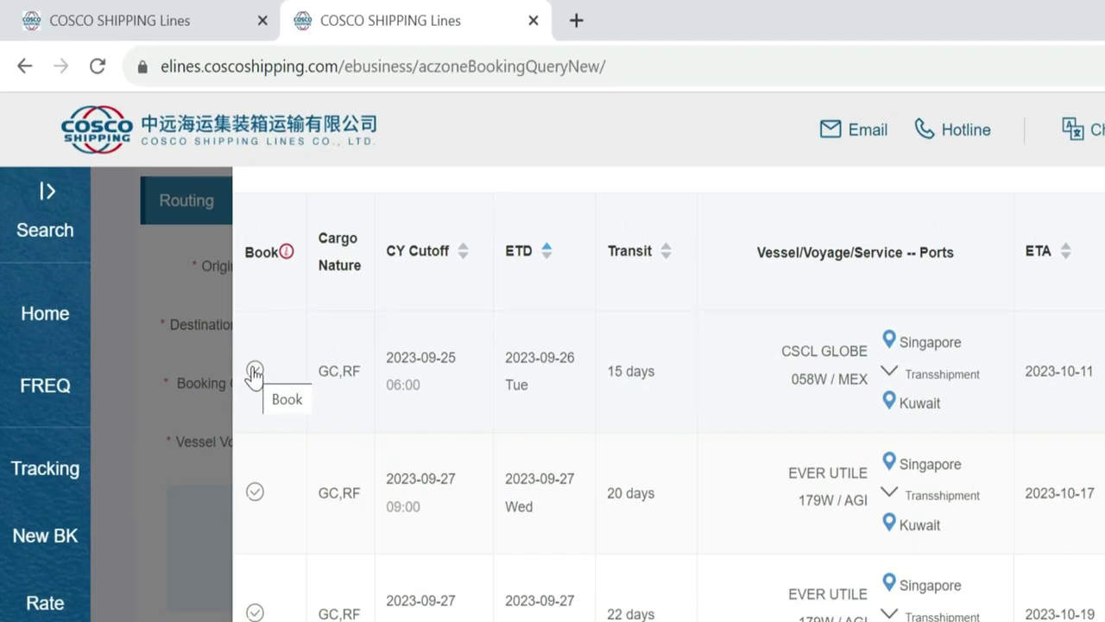
pyautogui.click(254, 373)
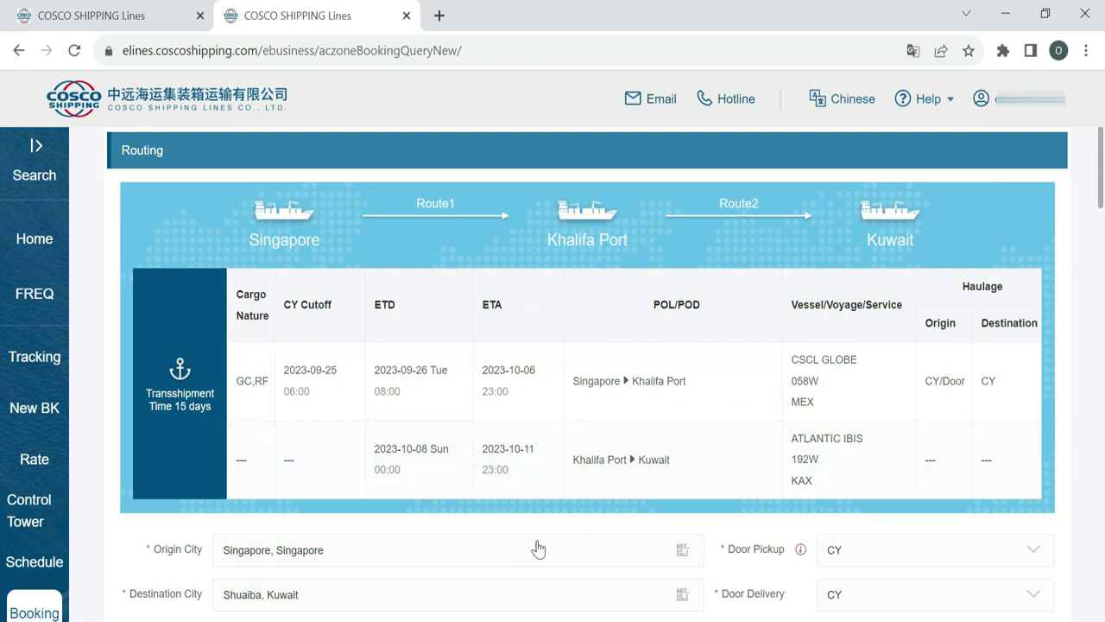
# - Scroll down the Booking Request form to the Parties section
pyautogui.scroll(3, 738, 455)
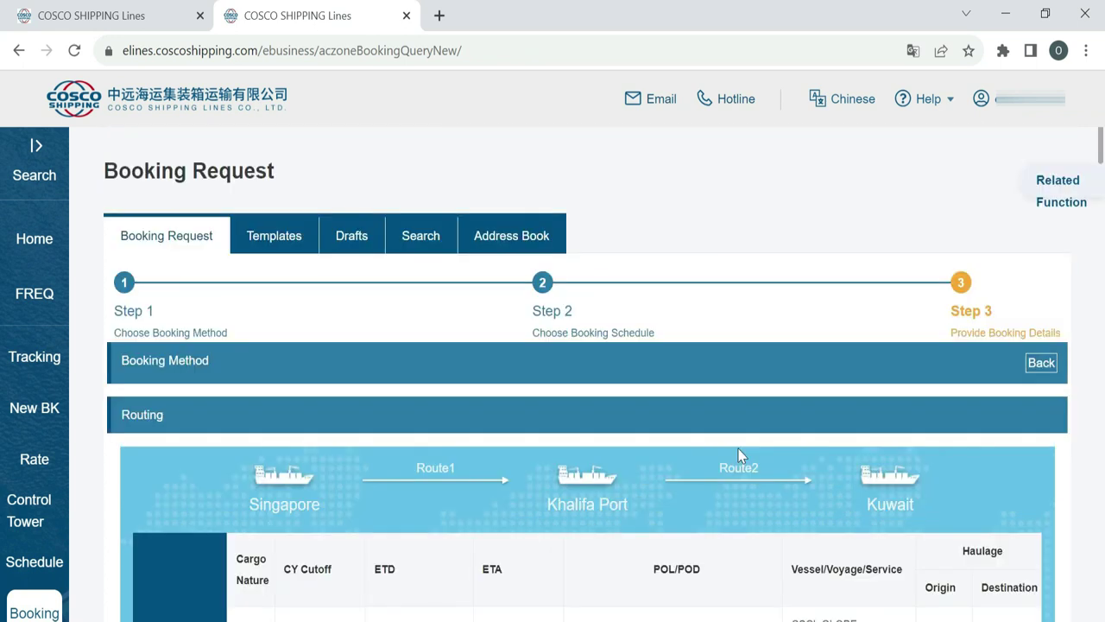
pyautogui.scroll(-3, 738, 455)
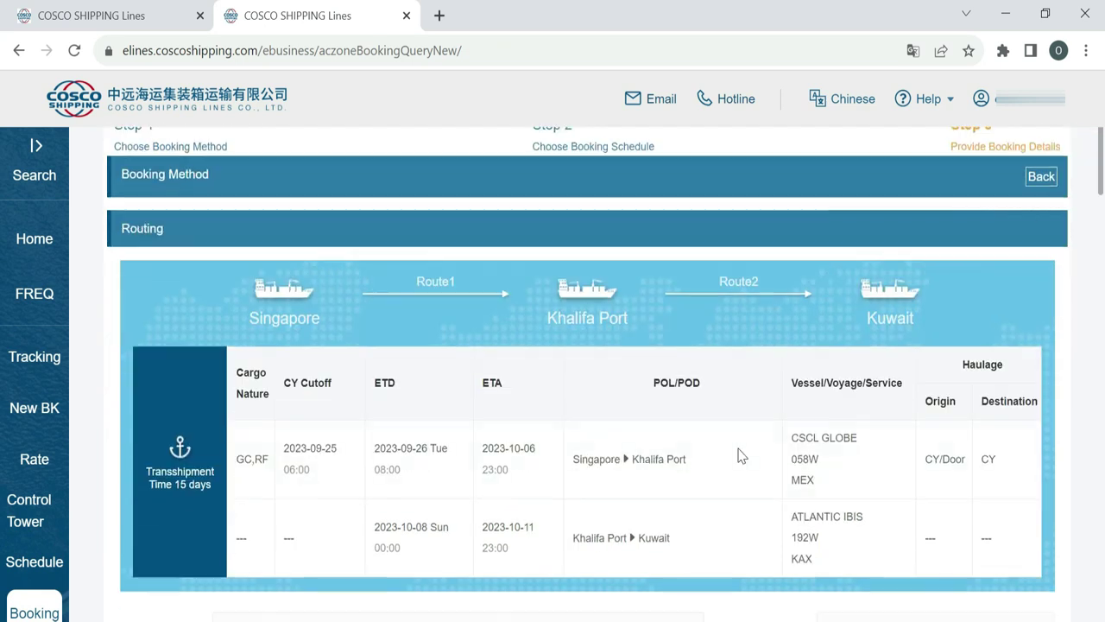
pyautogui.scroll(-4, 738, 455)
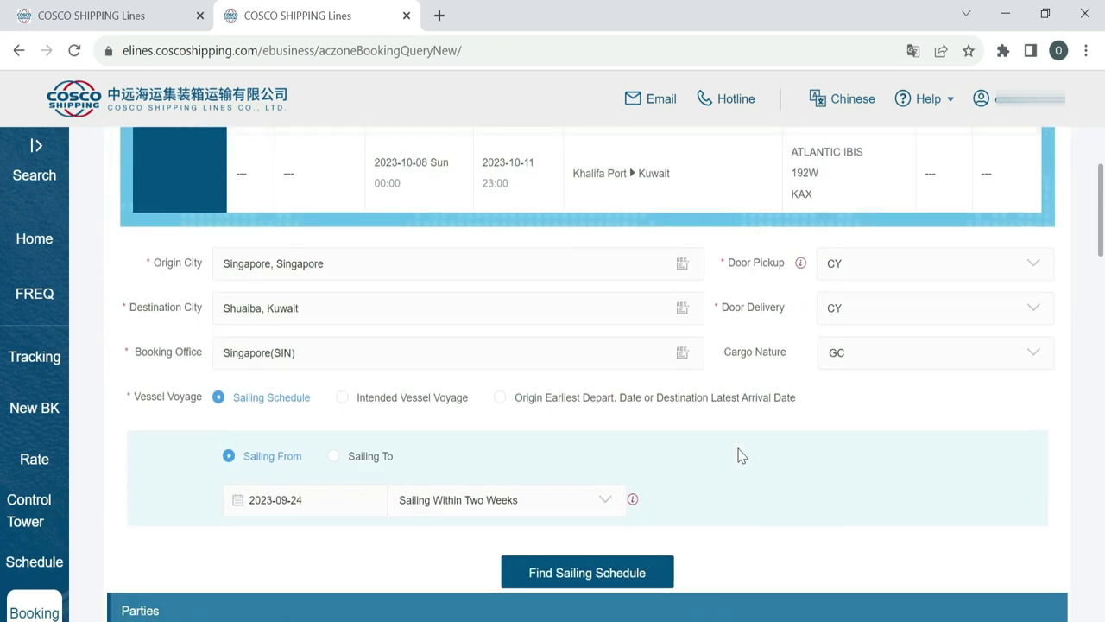
pyautogui.scroll(-1, 738, 455)
pyautogui.scroll(-2, 740, 455)
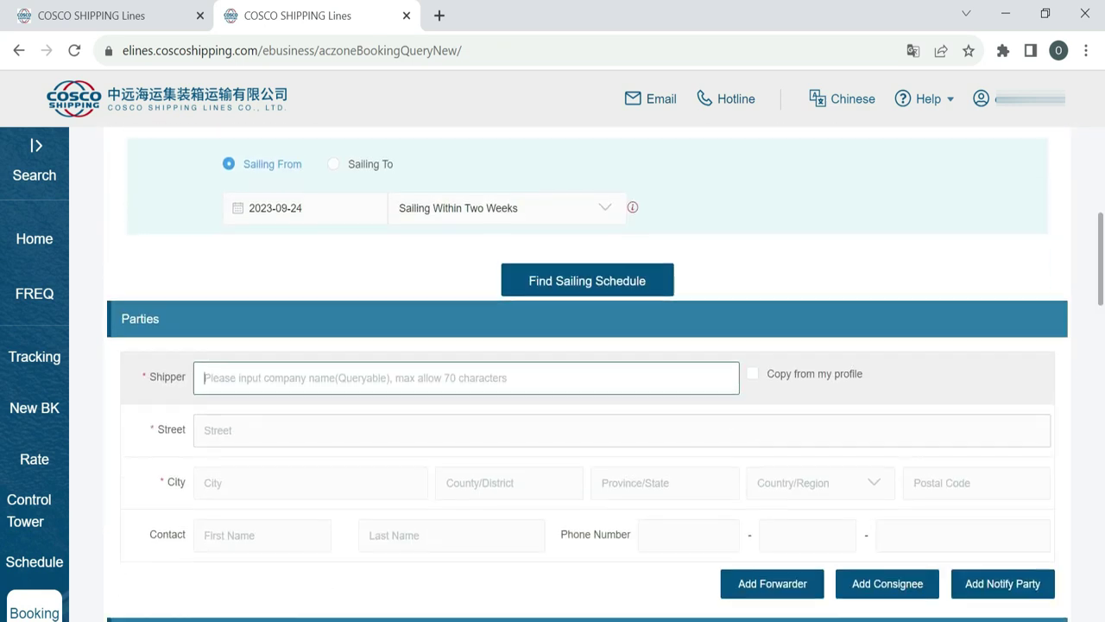
pyautogui.scroll(-1, 739, 455)
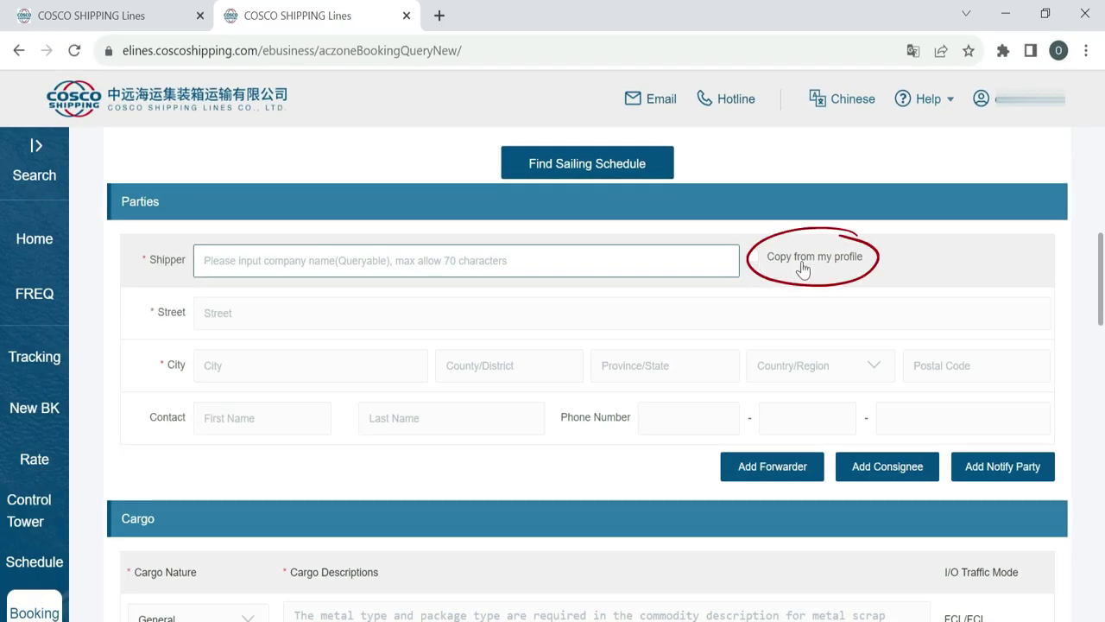
# - Copy the shipper's company, address and contact details from the account profile
pyautogui.click(752, 256)
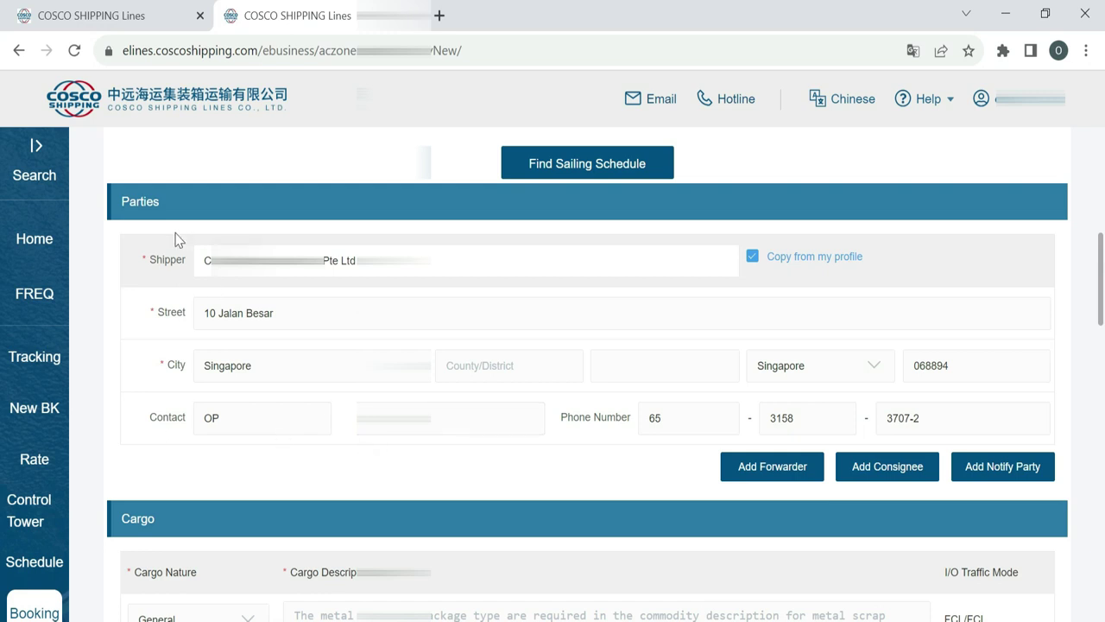
pyautogui.scroll(-3, 323, 454)
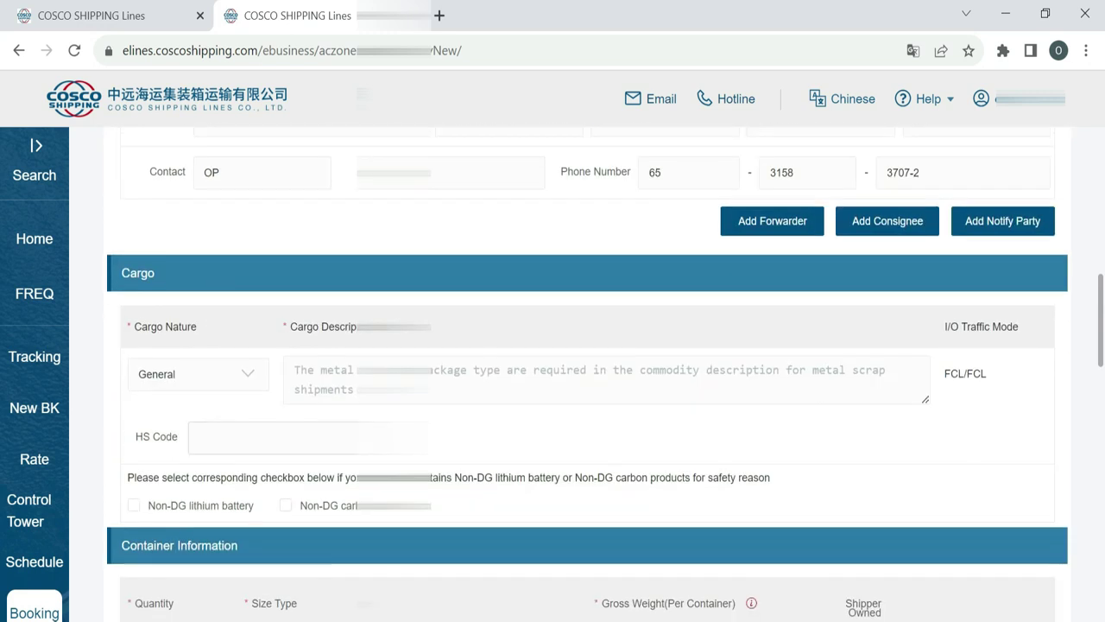
pyautogui.scroll(-1, 208, 181)
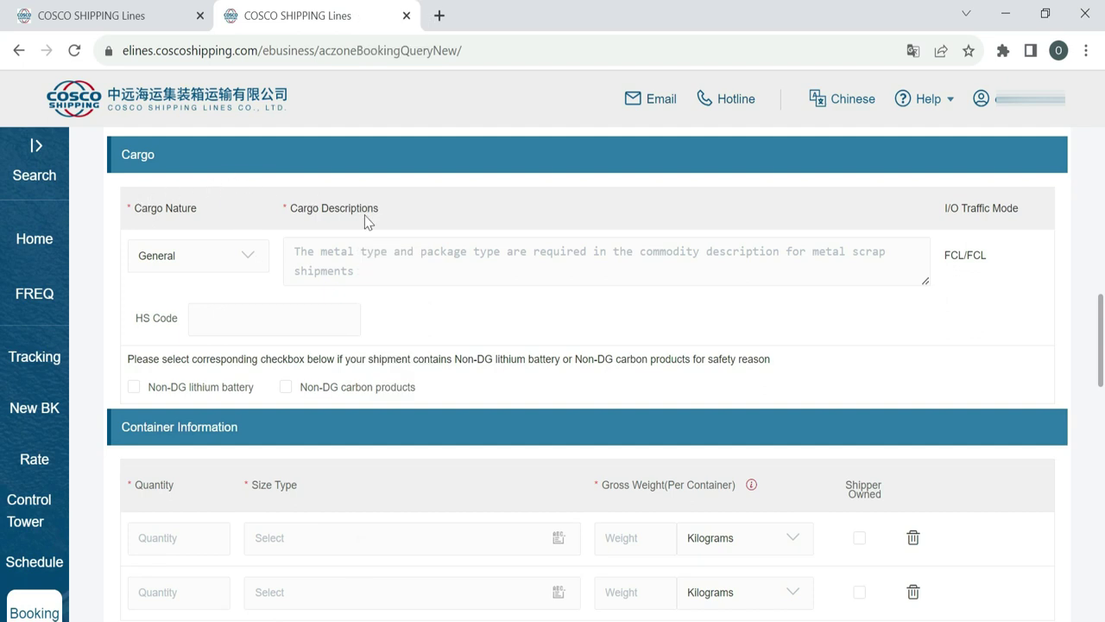
pyautogui.moveTo(240, 128)
pyautogui.mouseDown()
pyautogui.moveTo(259, 142)
pyautogui.moveTo(211, 125)
pyautogui.mouseUp()
# - Keep cargo nature General and enter the cargo description 'communication system'
pyautogui.moveTo(351, 159); pyautogui.dragTo(395, 169)
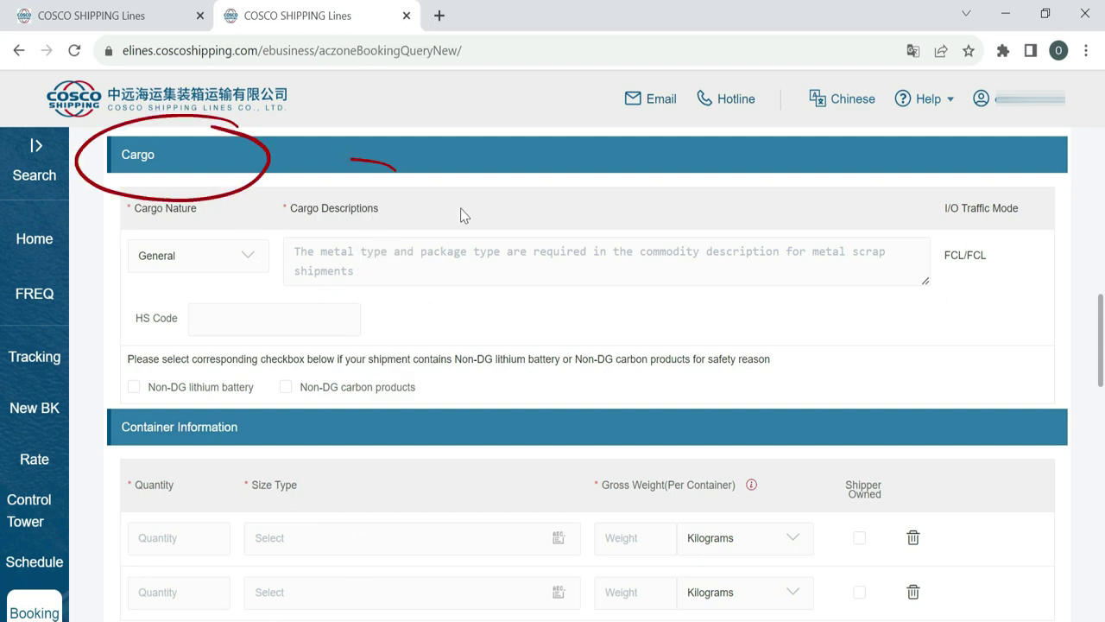
pyautogui.click(248, 261)
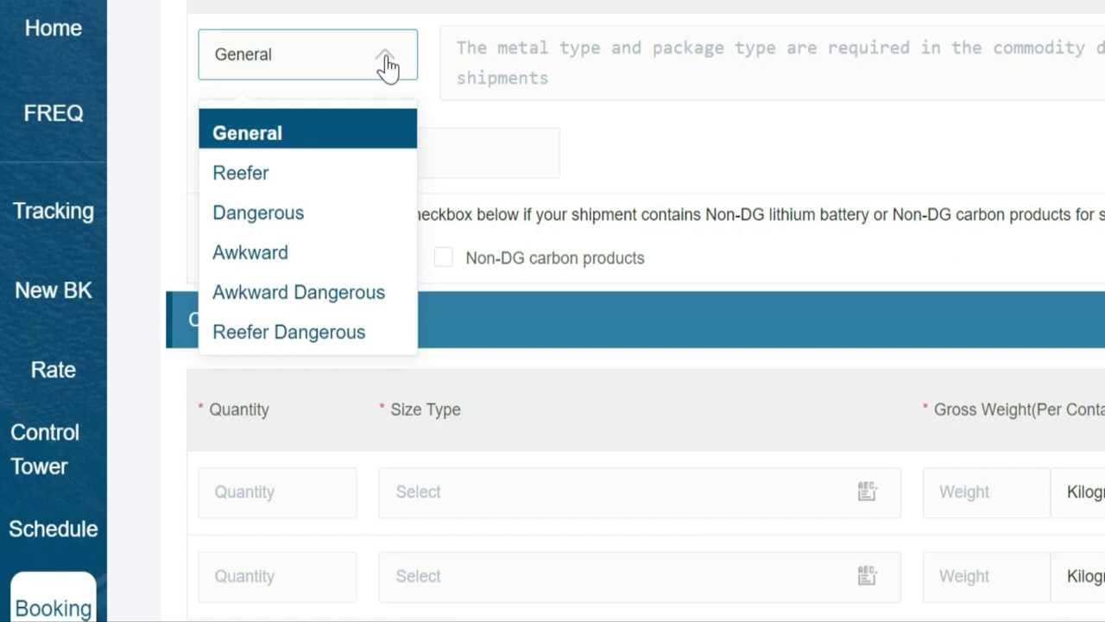
pyautogui.click(387, 66)
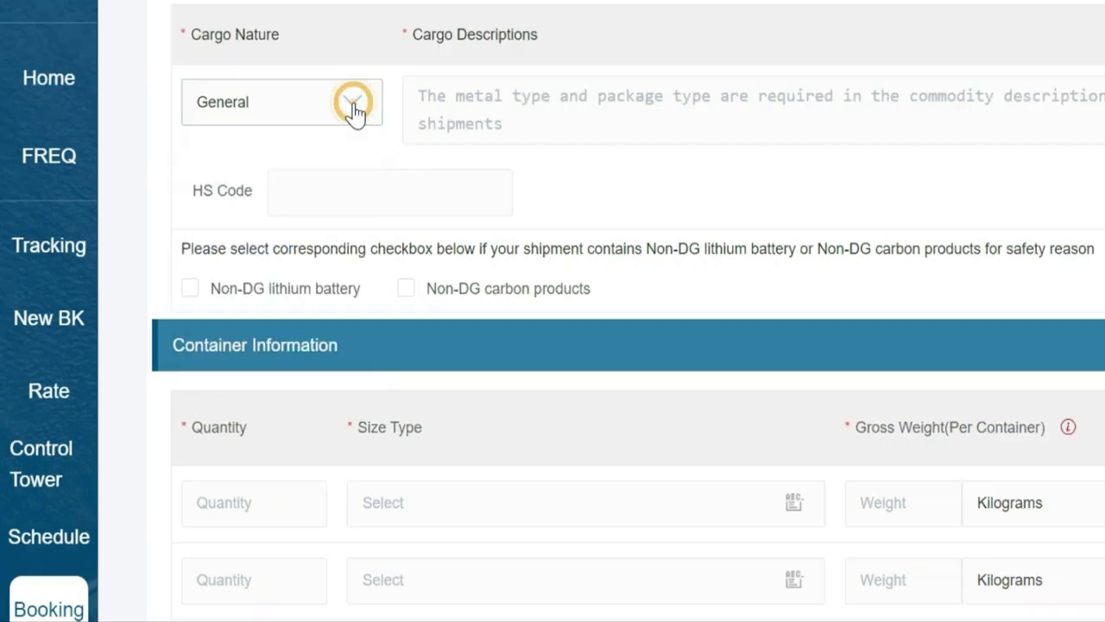
pyautogui.click(460, 48)
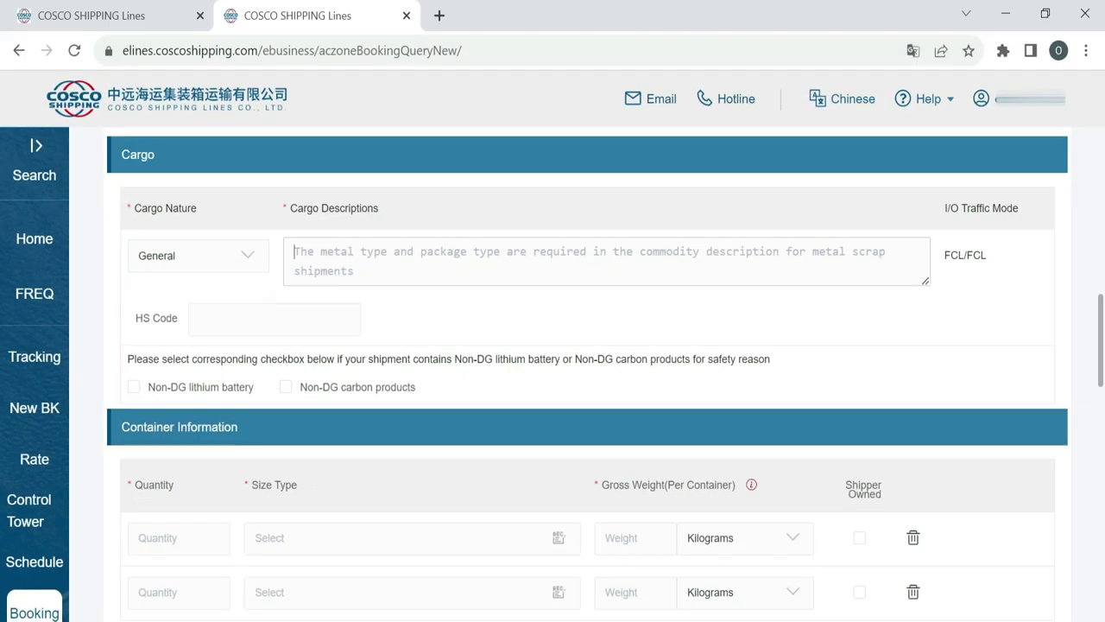
pyautogui.click(354, 259)
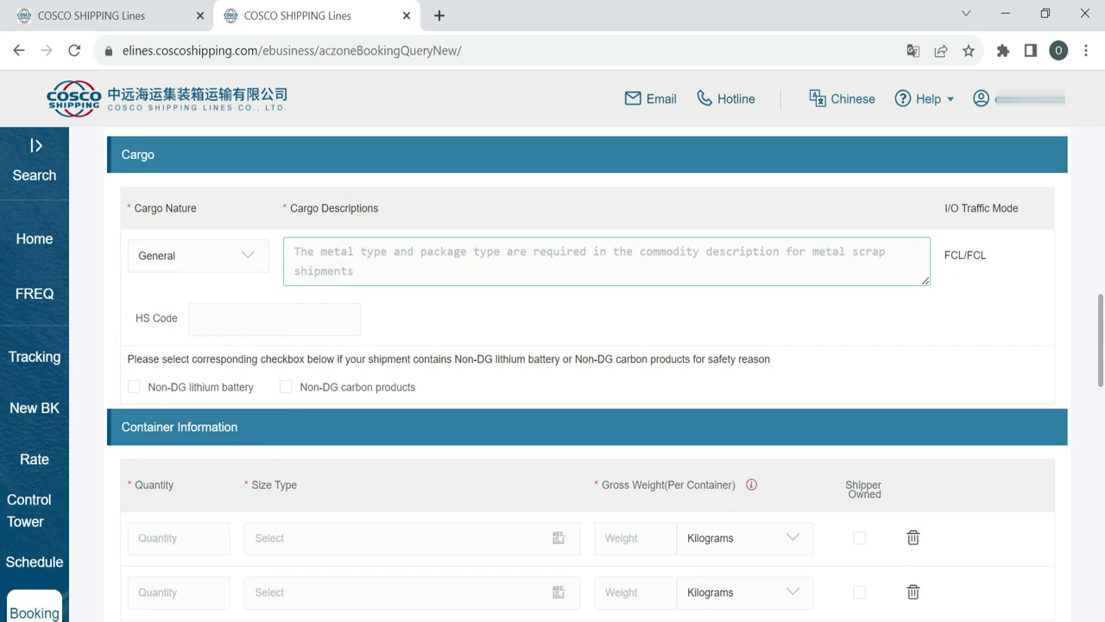
pyautogui.write('te')
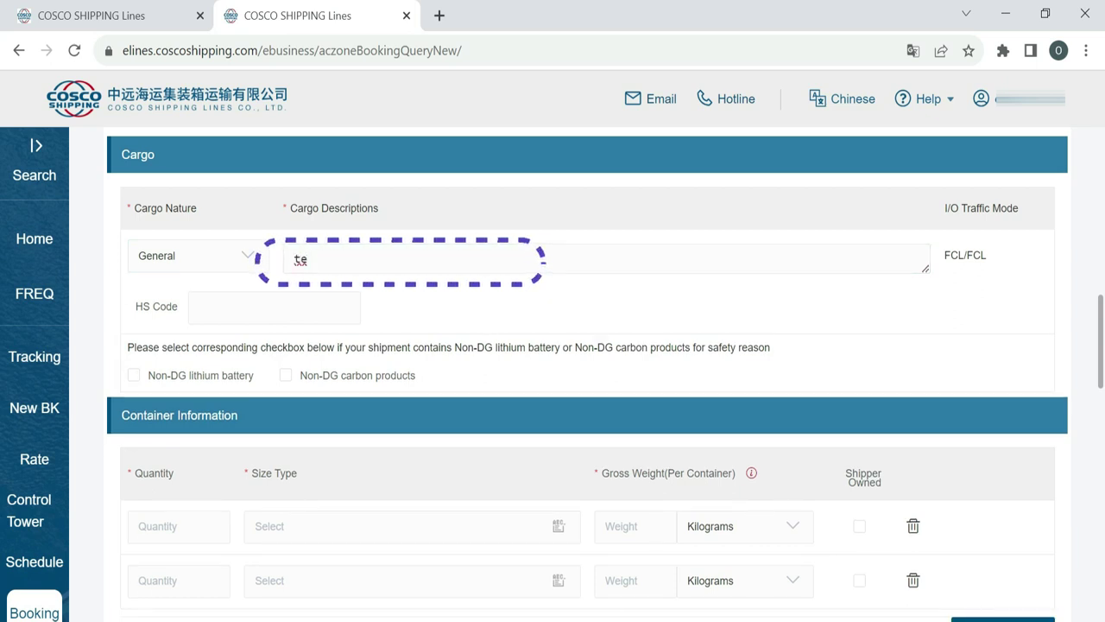
pyautogui.write('communication system')
pyautogui.click(259, 307)
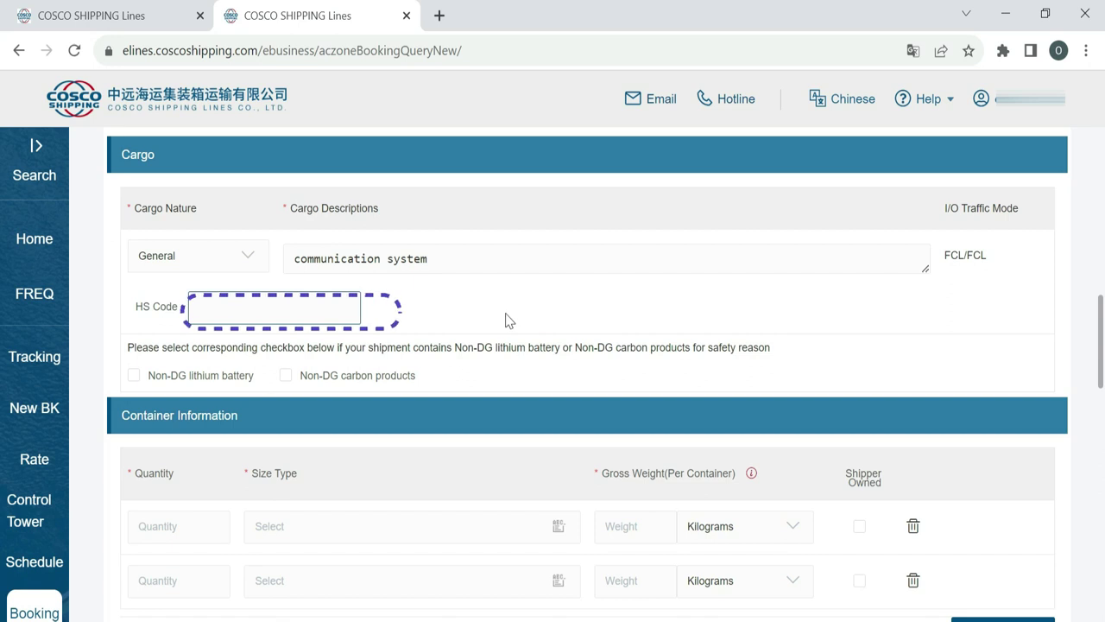
# - Set the first container line to quantity 1 of size 20GP
pyautogui.scroll(-3, 510, 320)
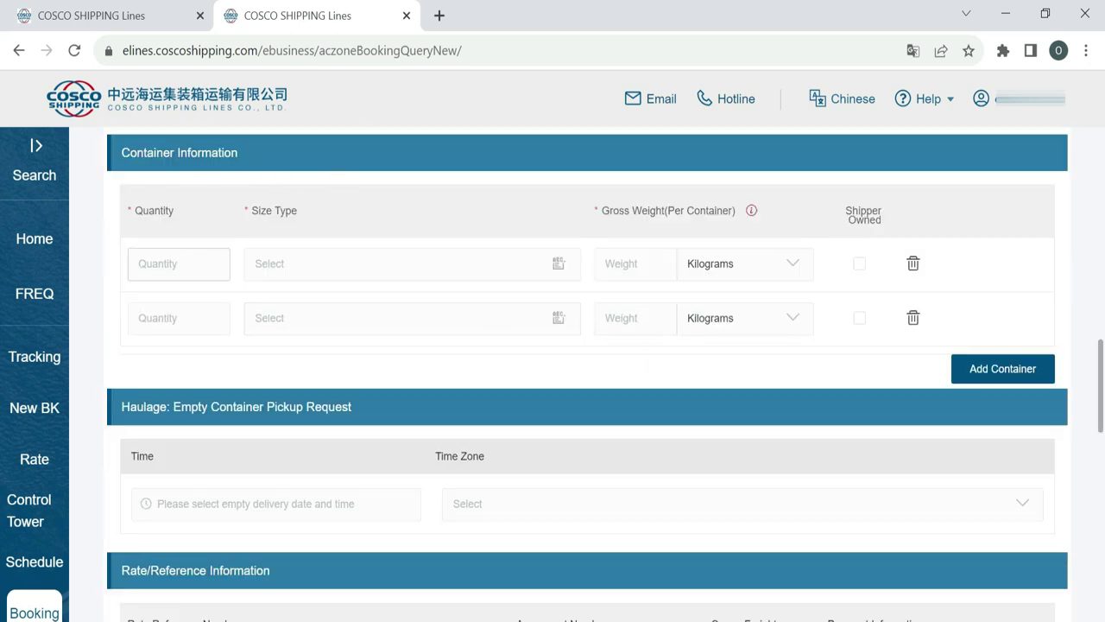
pyautogui.click(179, 264)
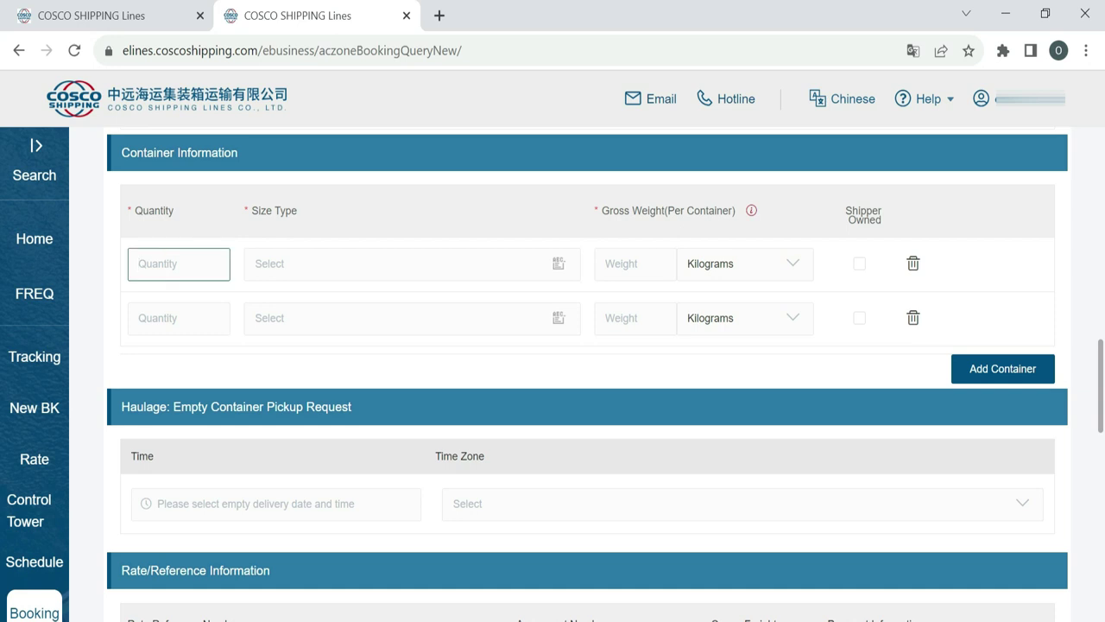
pyautogui.write('1')
pyautogui.click(320, 265)
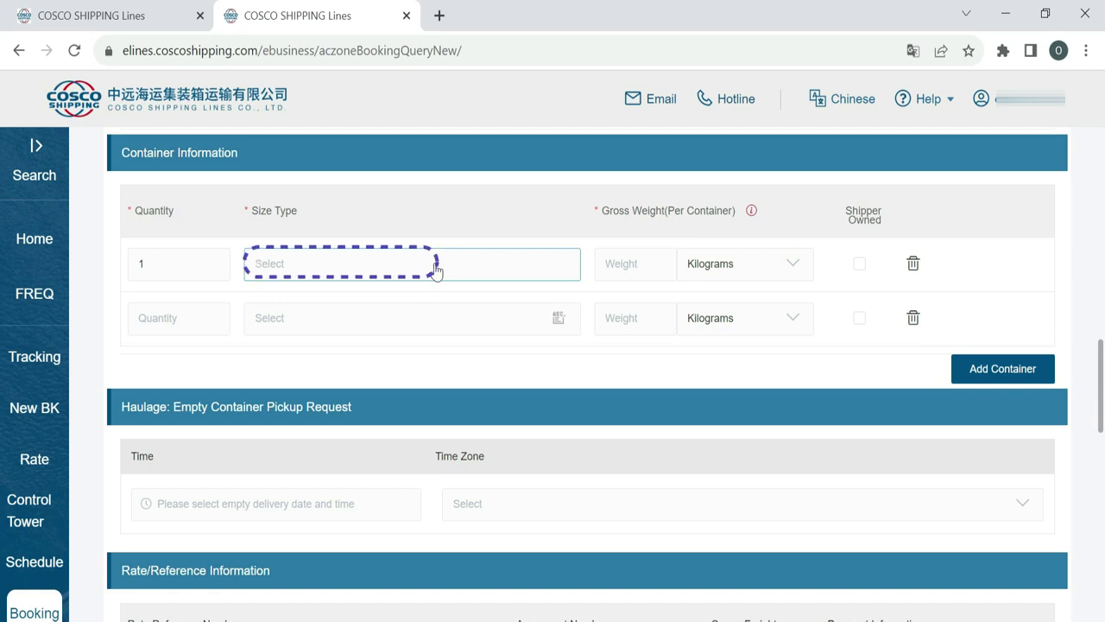
pyautogui.write('20')
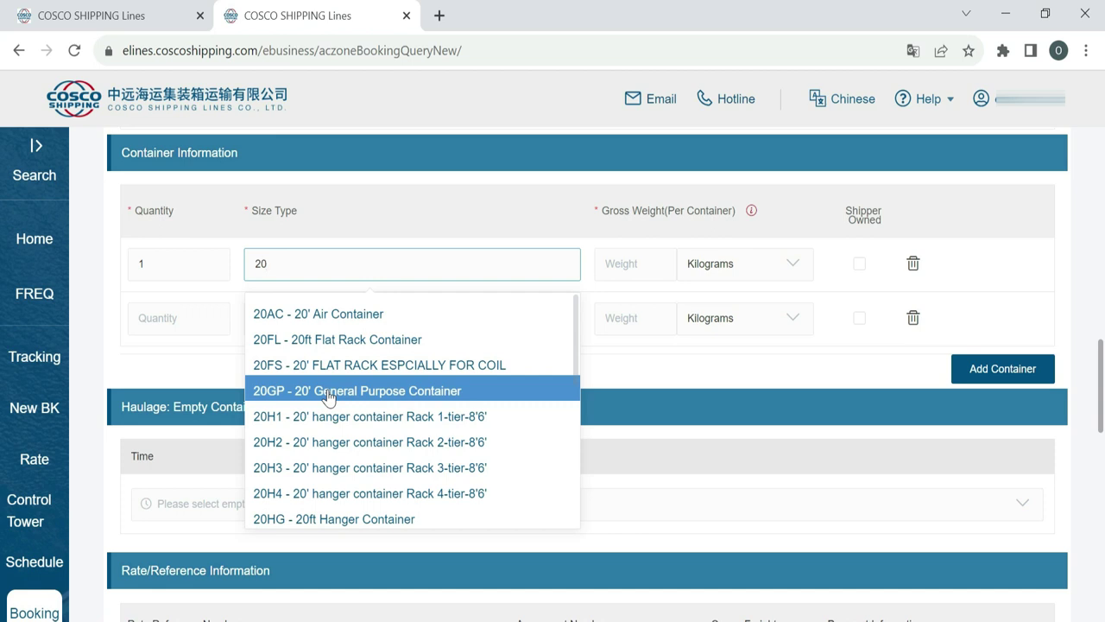
pyautogui.click(329, 397)
# - Give the container a 10000 gross weight in Kilograms and add a second container line
pyautogui.click(635, 264)
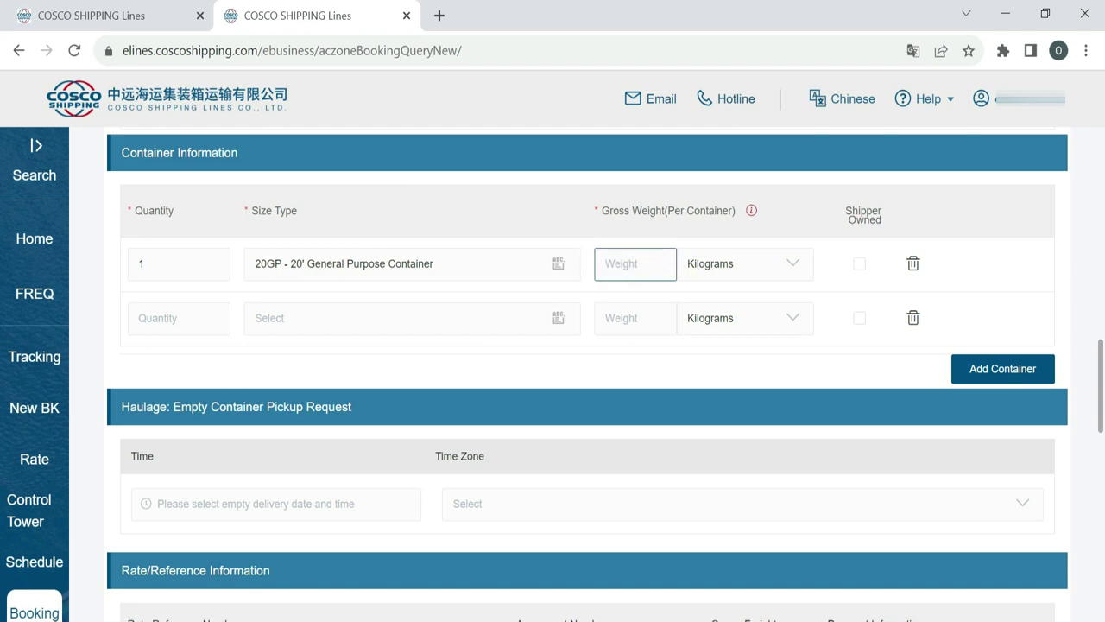
pyautogui.write('10000')
pyautogui.click(723, 273)
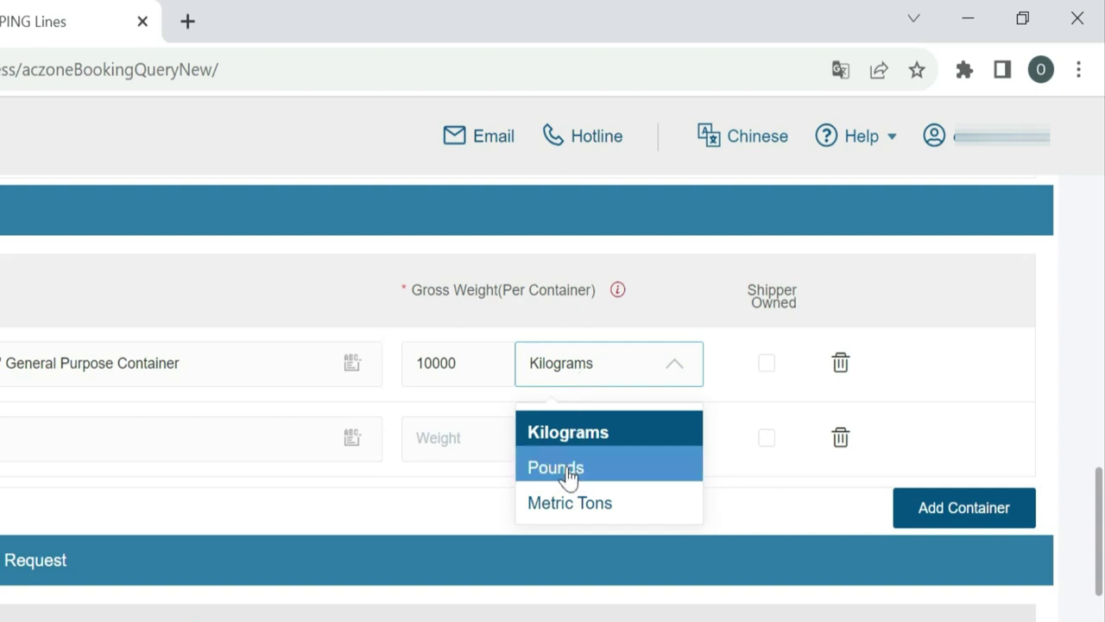
pyautogui.click(569, 436)
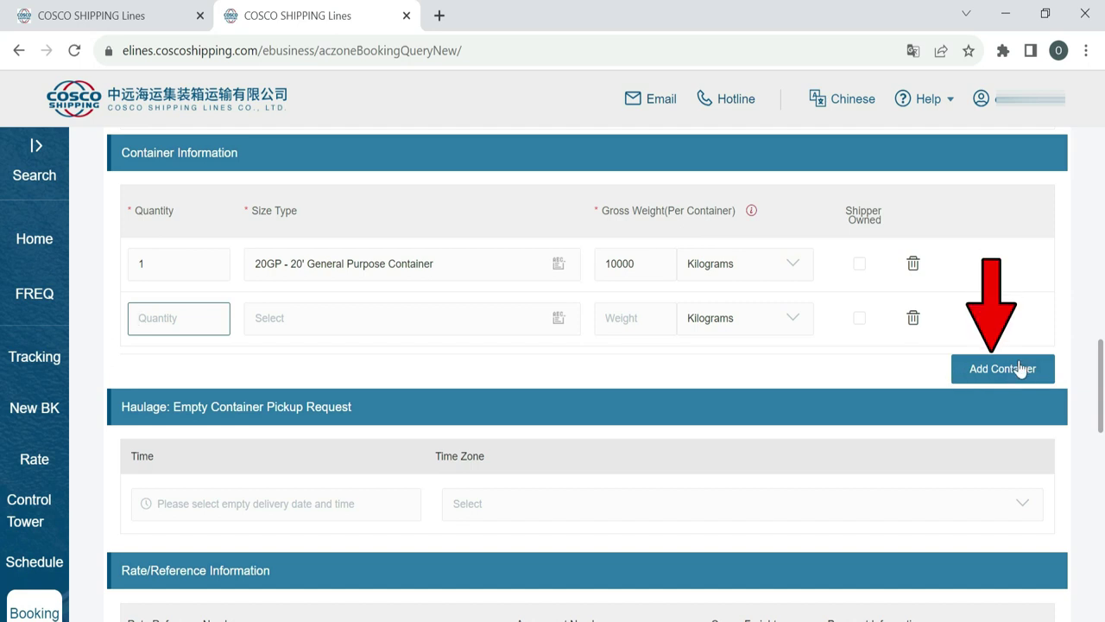
pyautogui.click(665, 393)
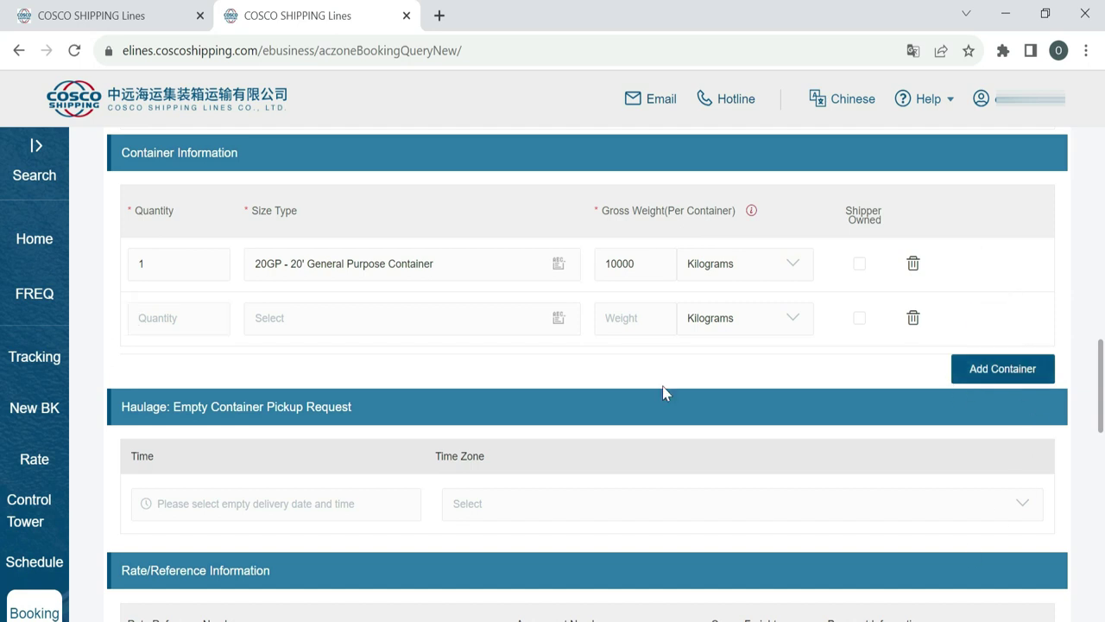
pyautogui.scroll(-3, 662, 393)
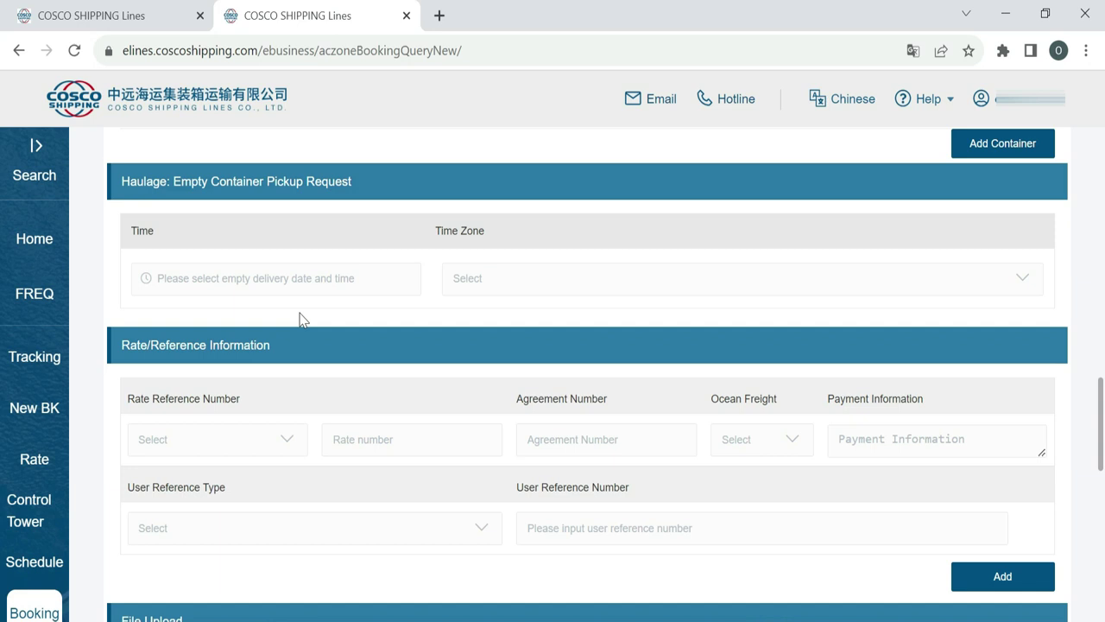
# - Set the rate reference to Service Contract Number and enter the contract number
pyautogui.scroll(-3, 300, 321)
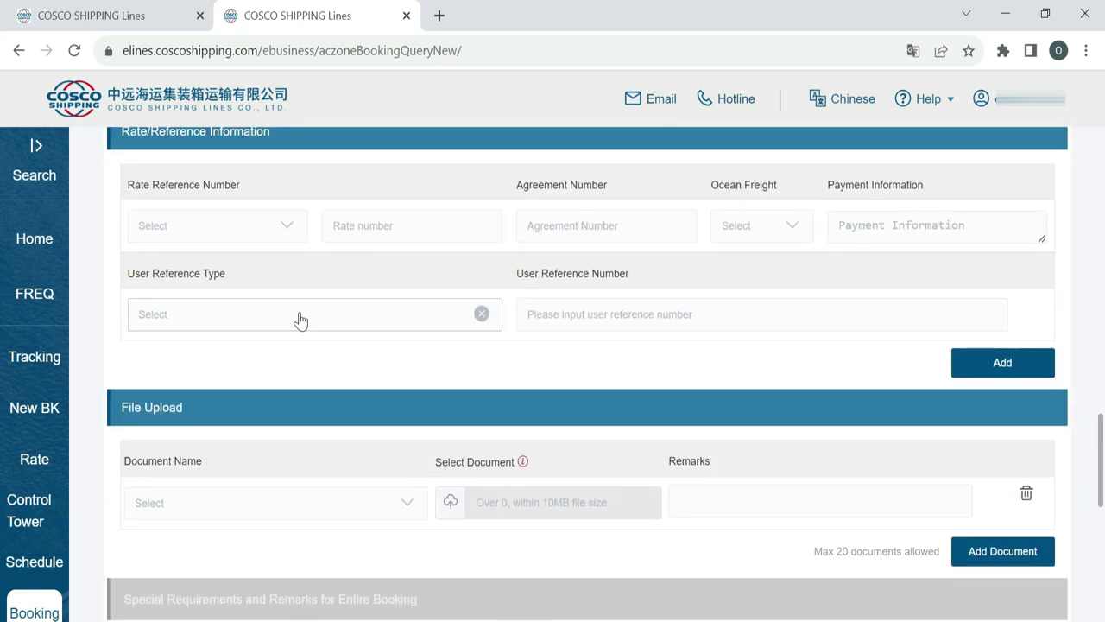
pyautogui.click(240, 226)
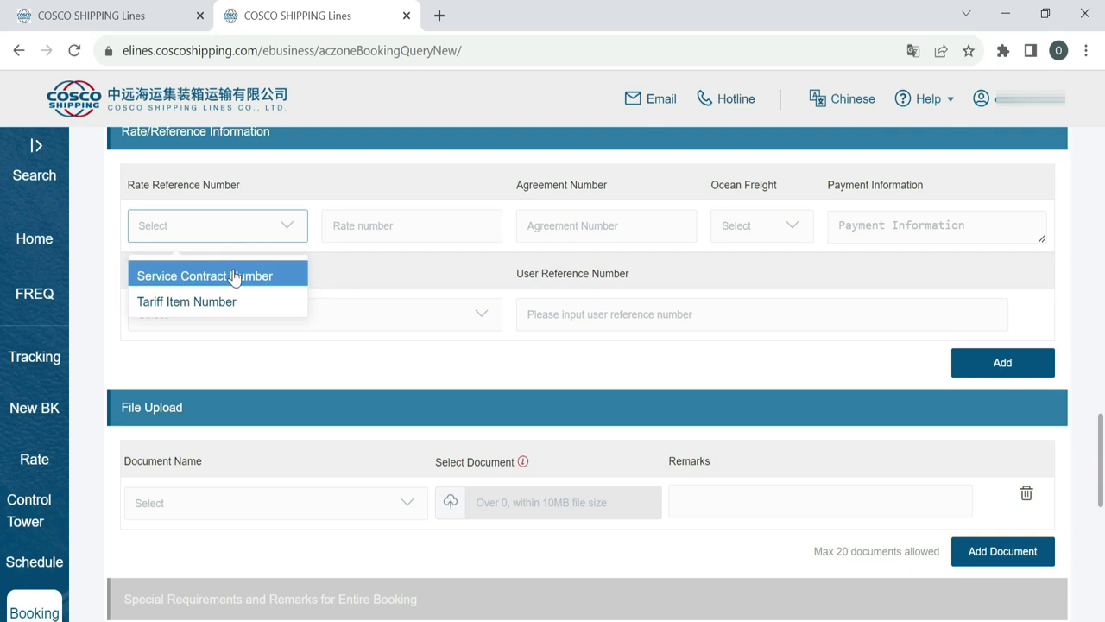
pyautogui.click(235, 277)
pyautogui.click(397, 225)
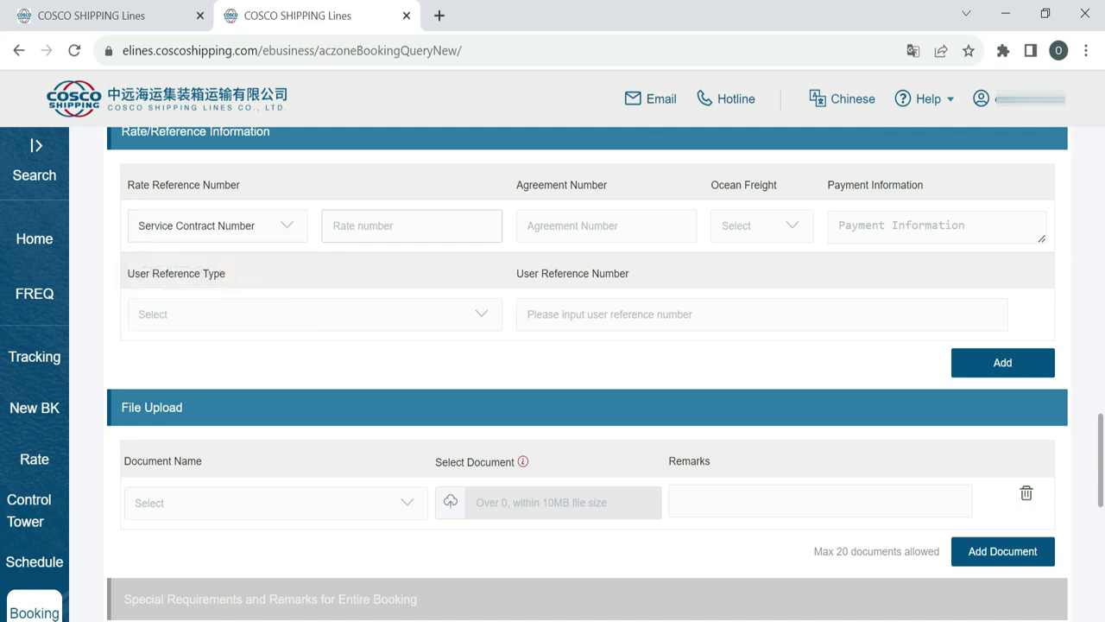
pyautogui.write('12345678')
pyautogui.click(374, 265)
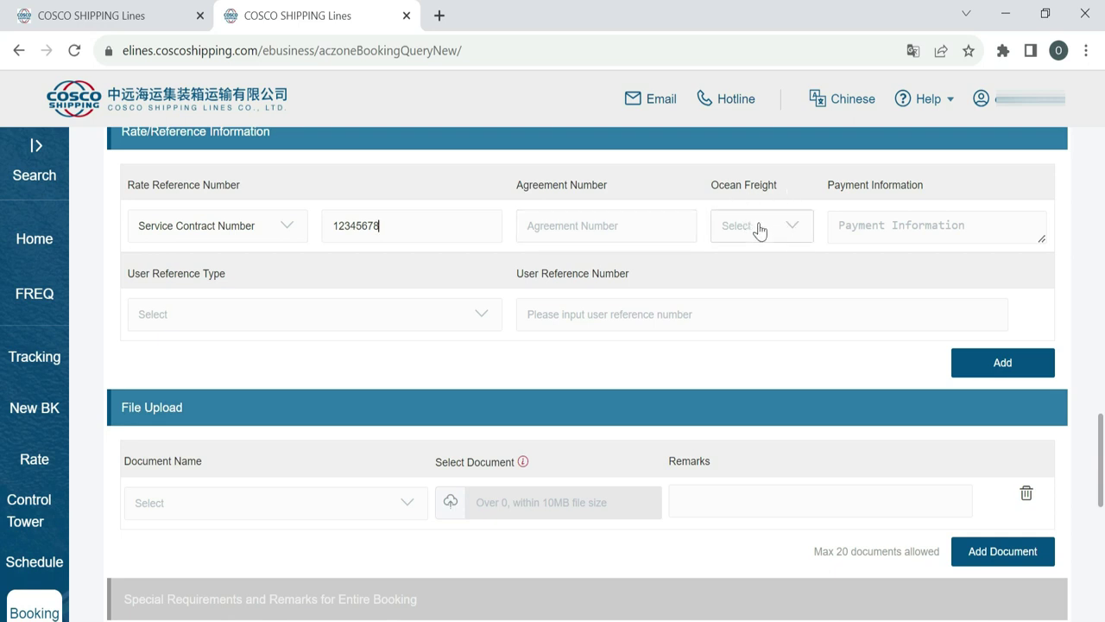
# - Set the ocean freight payment to Prepaid
pyautogui.click(799, 231)
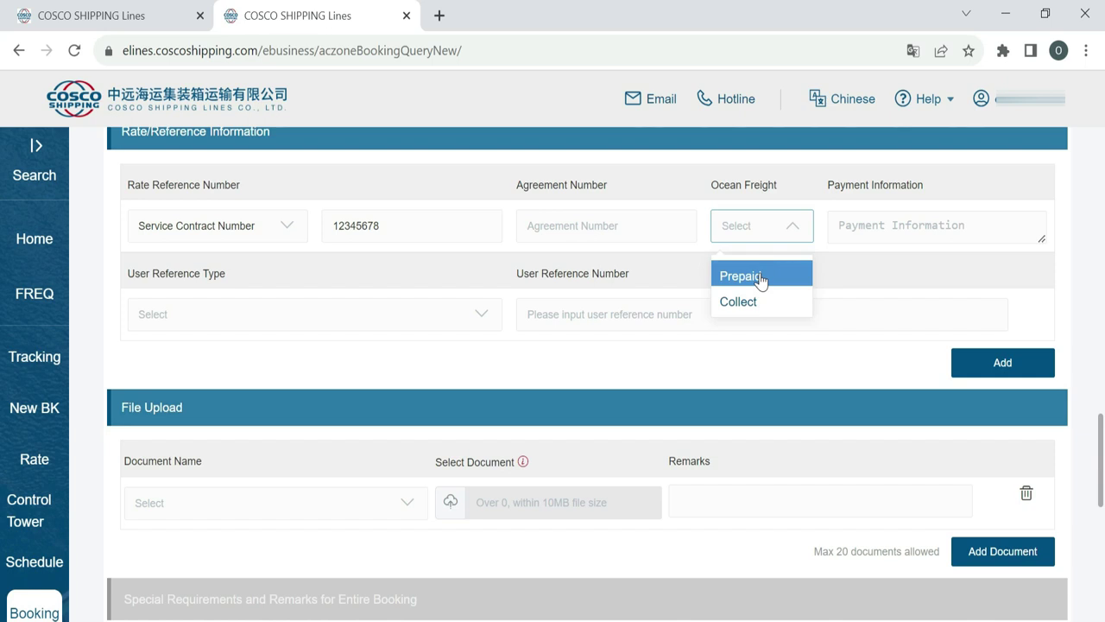
pyautogui.click(760, 276)
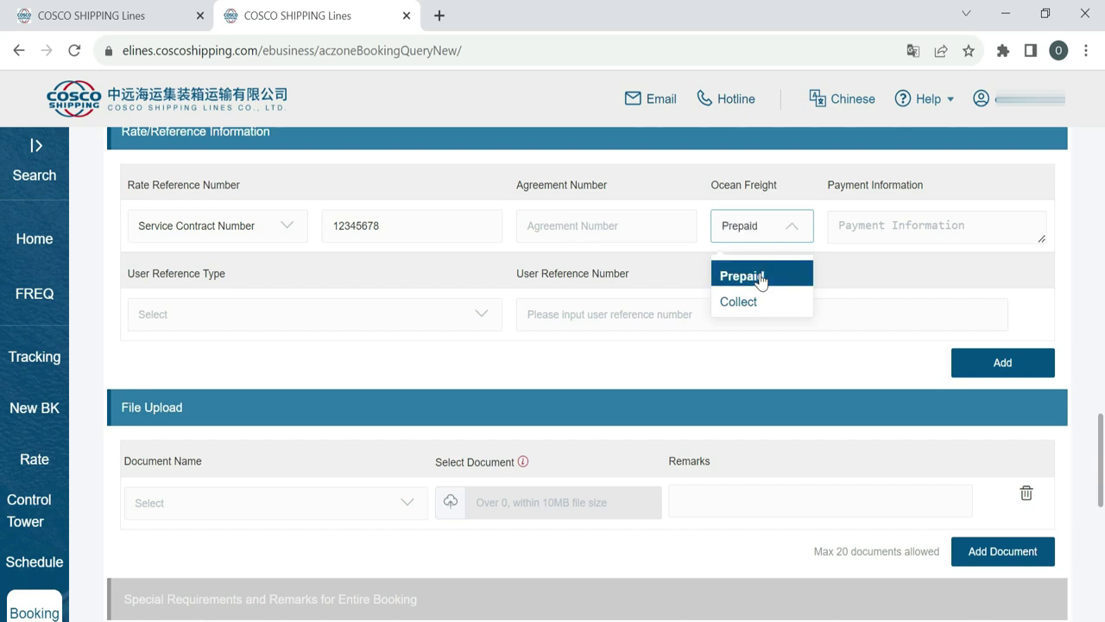
pyautogui.press('Tab')
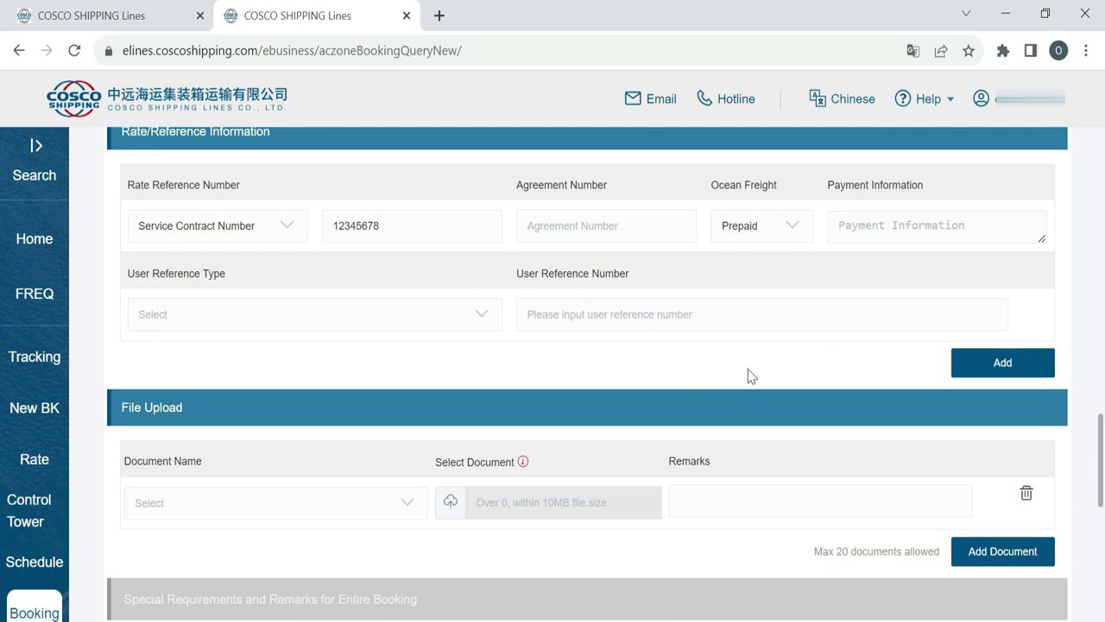
pyautogui.scroll(-2, 747, 375)
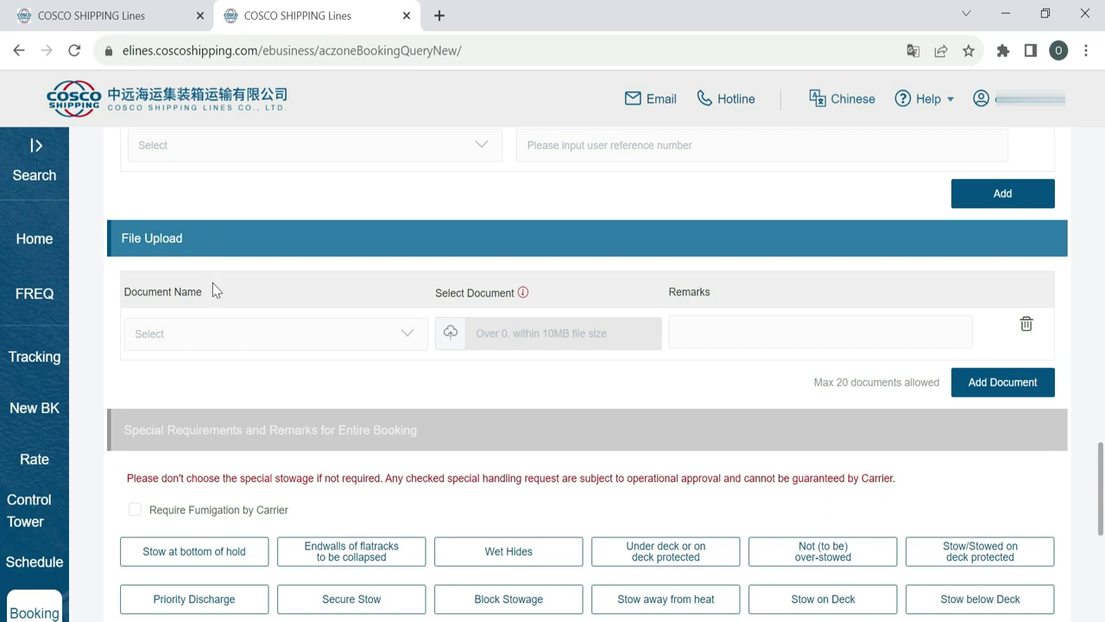
pyautogui.click(207, 338)
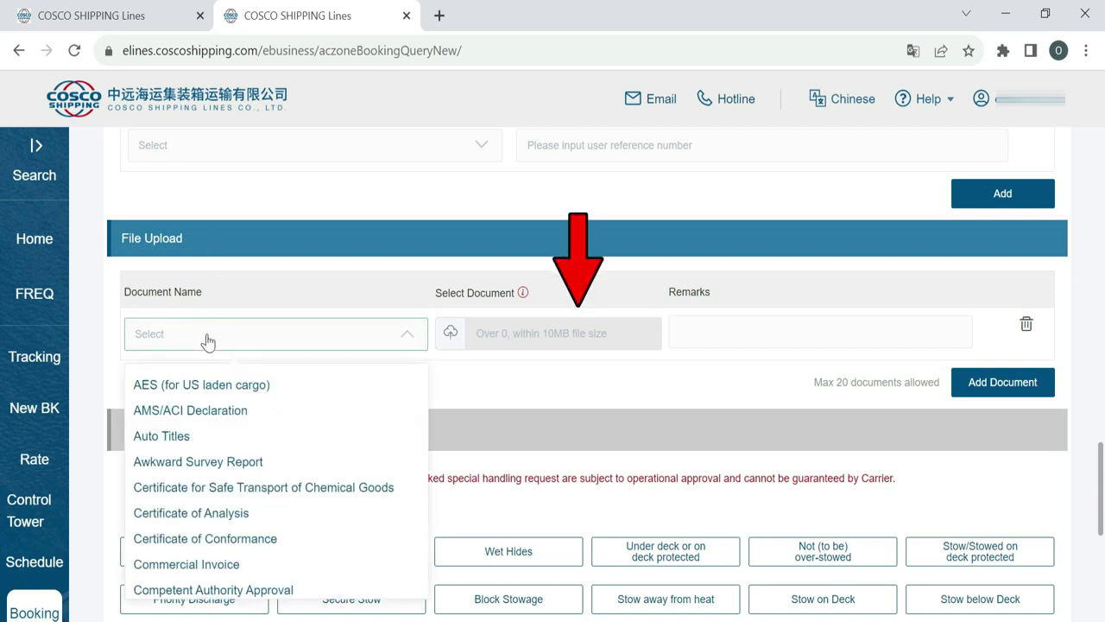
pyautogui.click(206, 338)
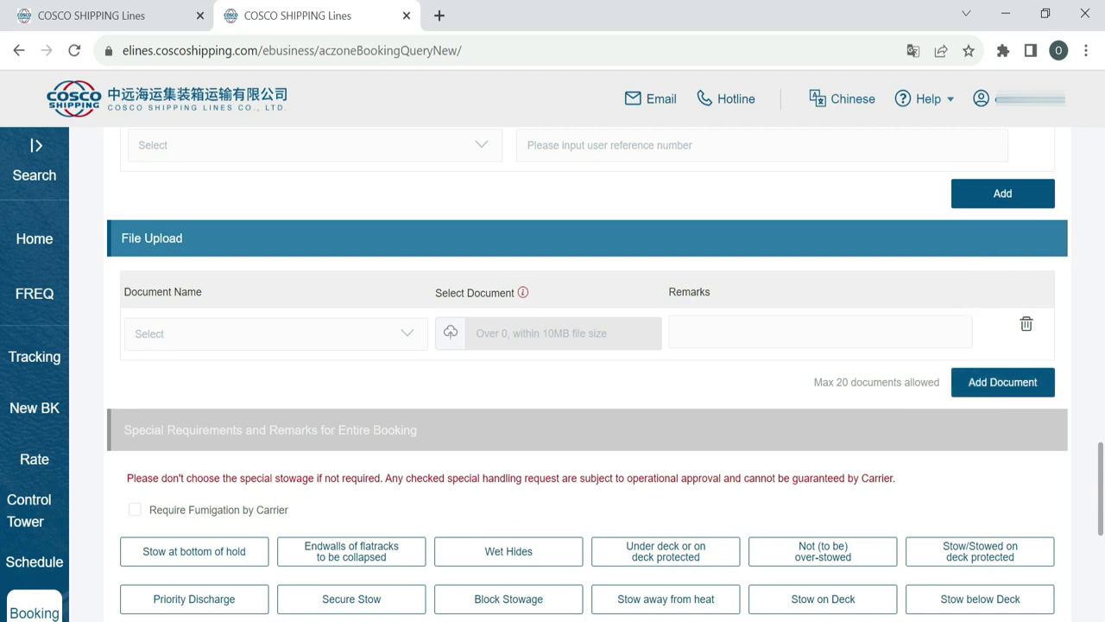
pyautogui.scroll(-3, 663, 448)
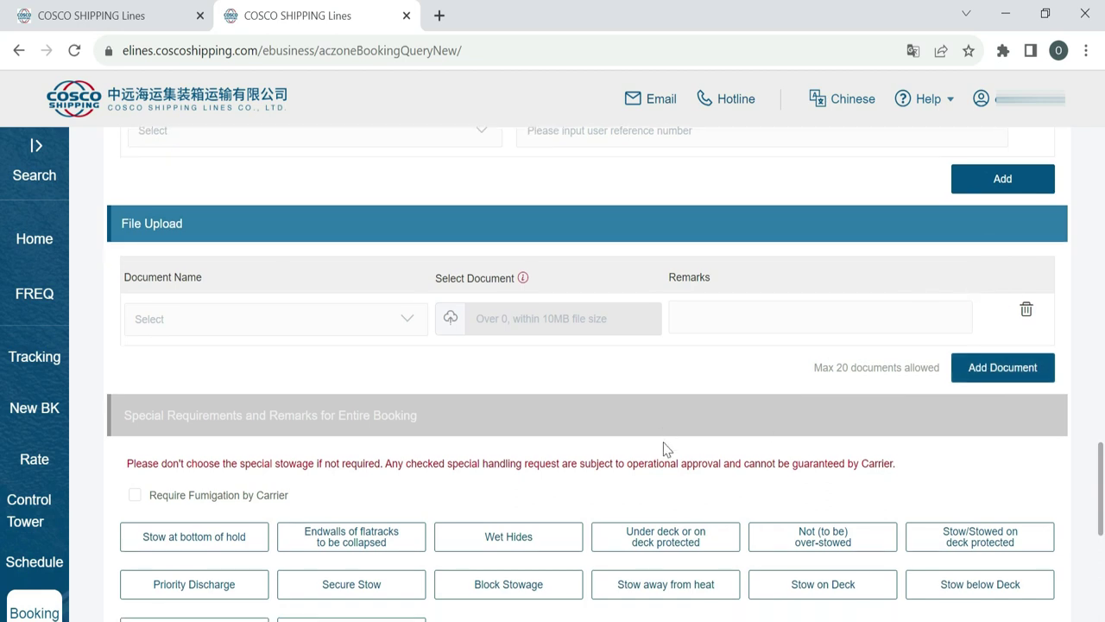
pyautogui.scroll(1, 666, 448)
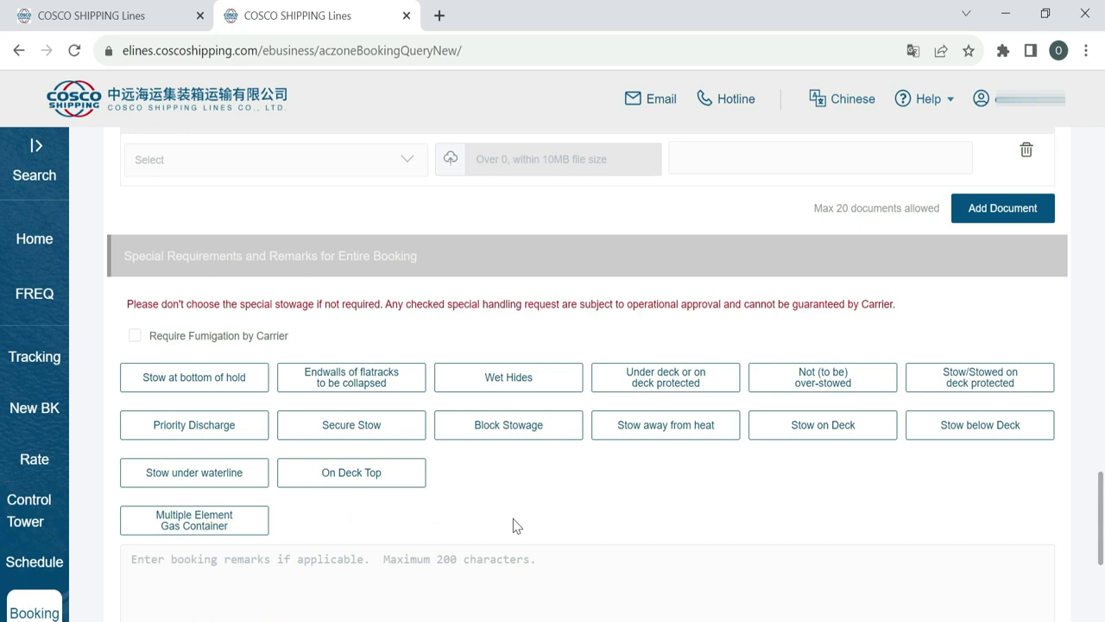
pyautogui.scroll(-2, 516, 526)
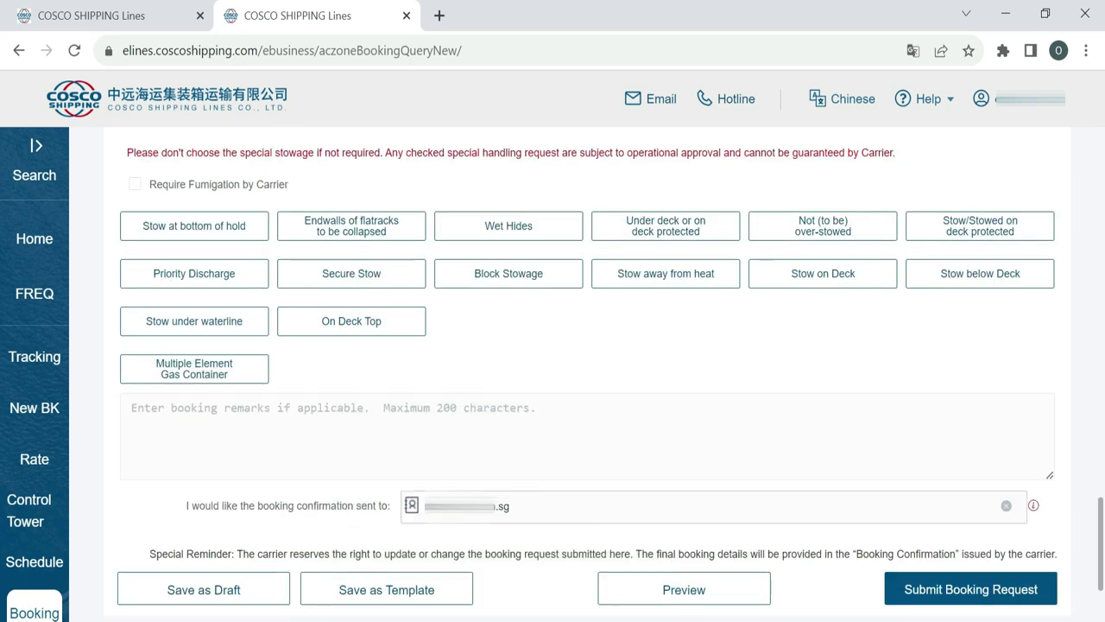
# - Add a trailing comma to the booking confirmation e-mail address
pyautogui.click(178, 404)
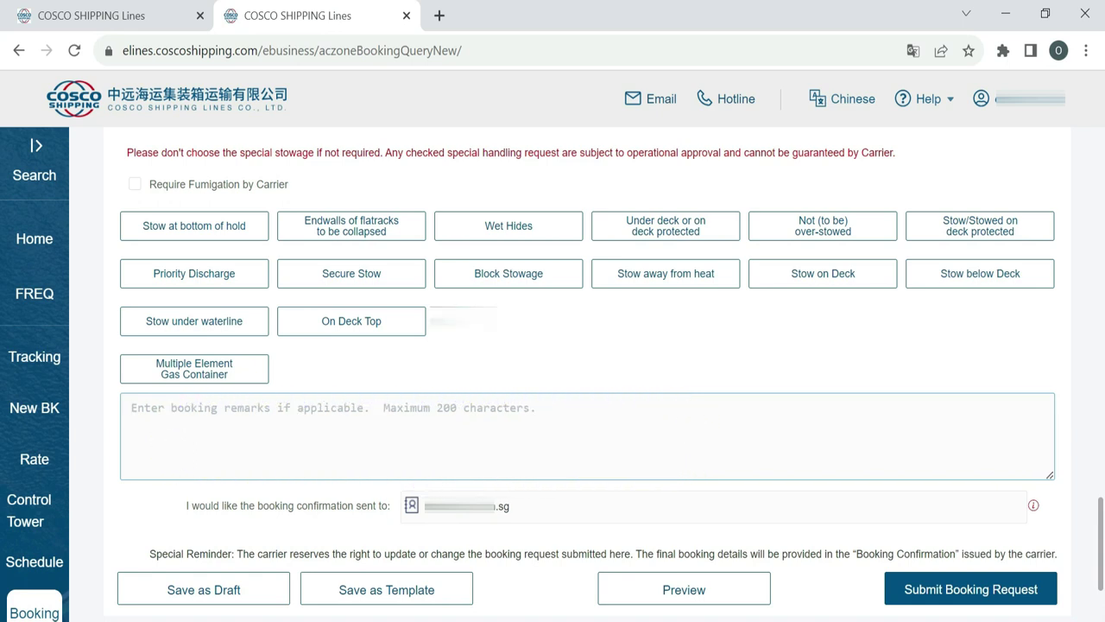
pyautogui.scroll(-3, 522, 396)
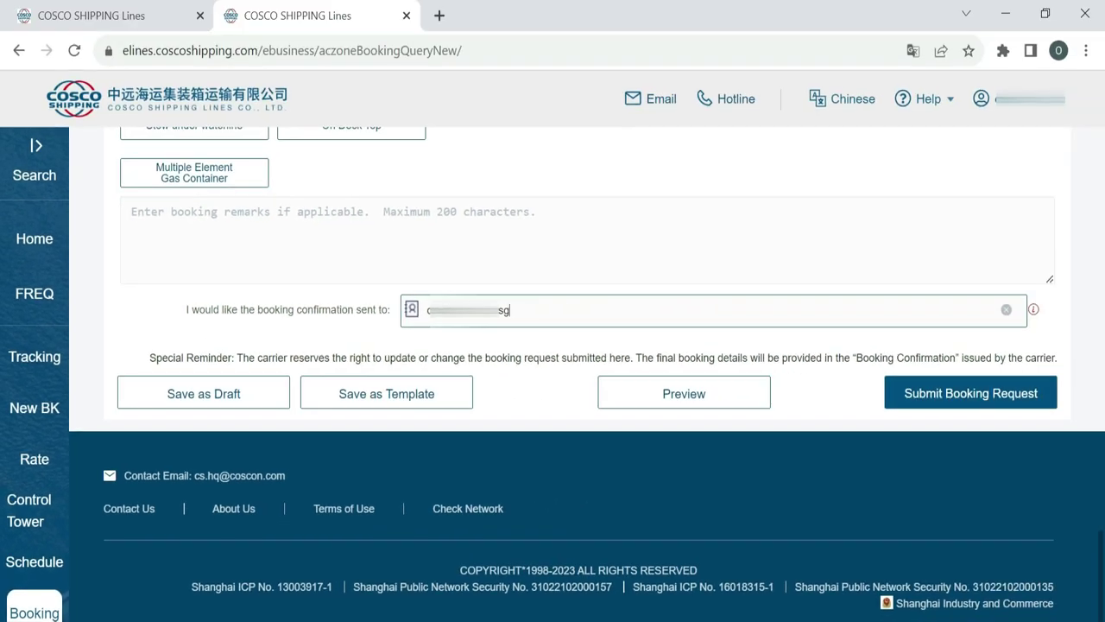
pyautogui.write(',')
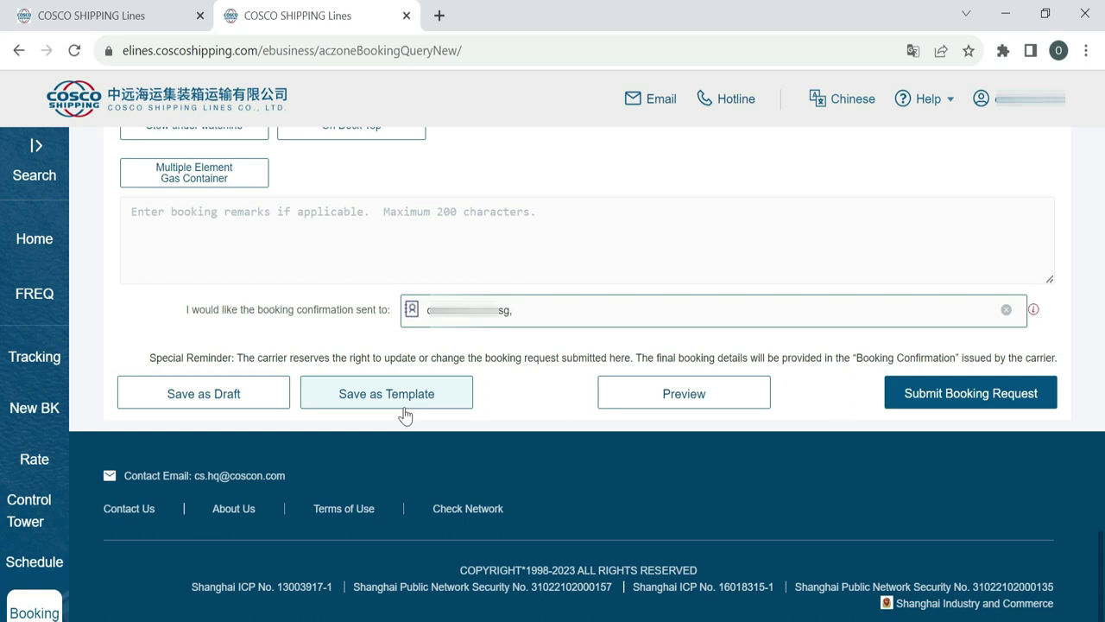
pyautogui.click(674, 404)
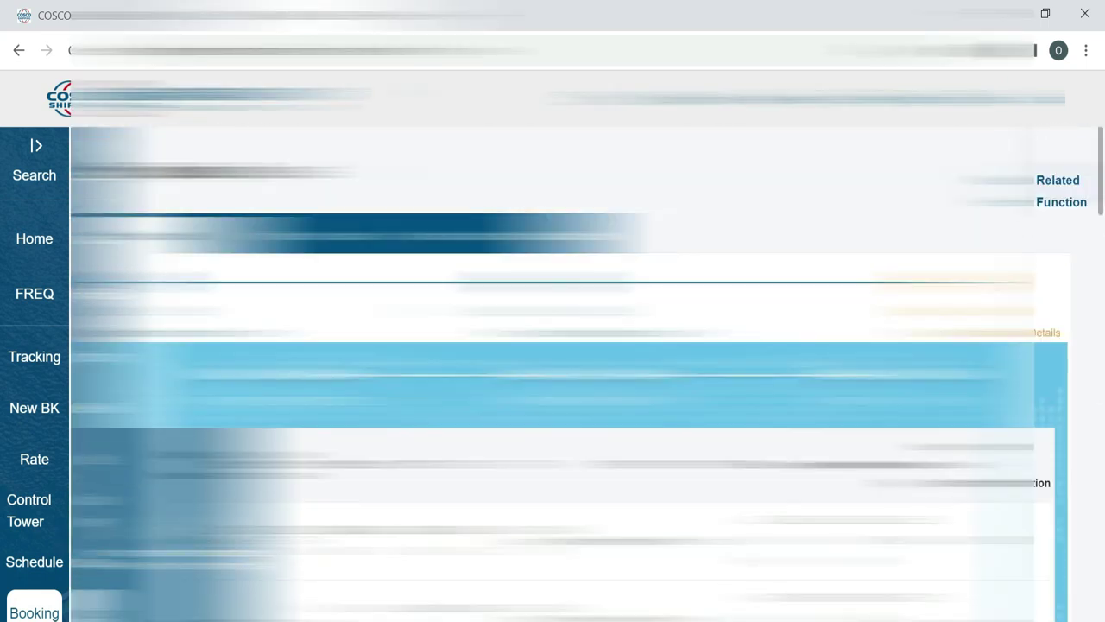
pyautogui.scroll(-10, 584, 374)
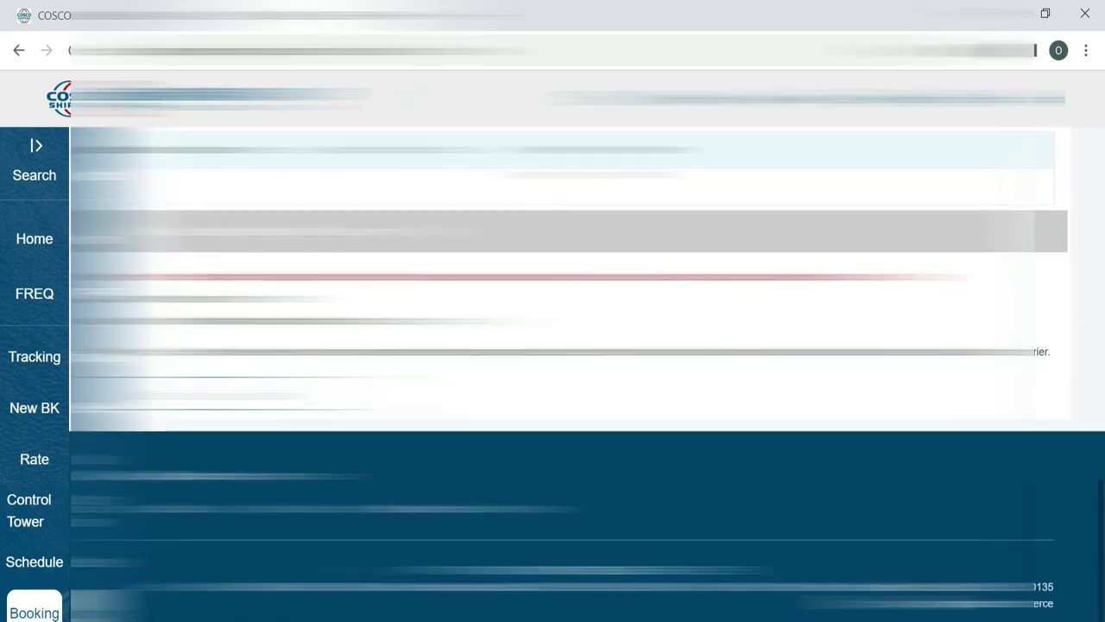
pyautogui.click(232, 406)
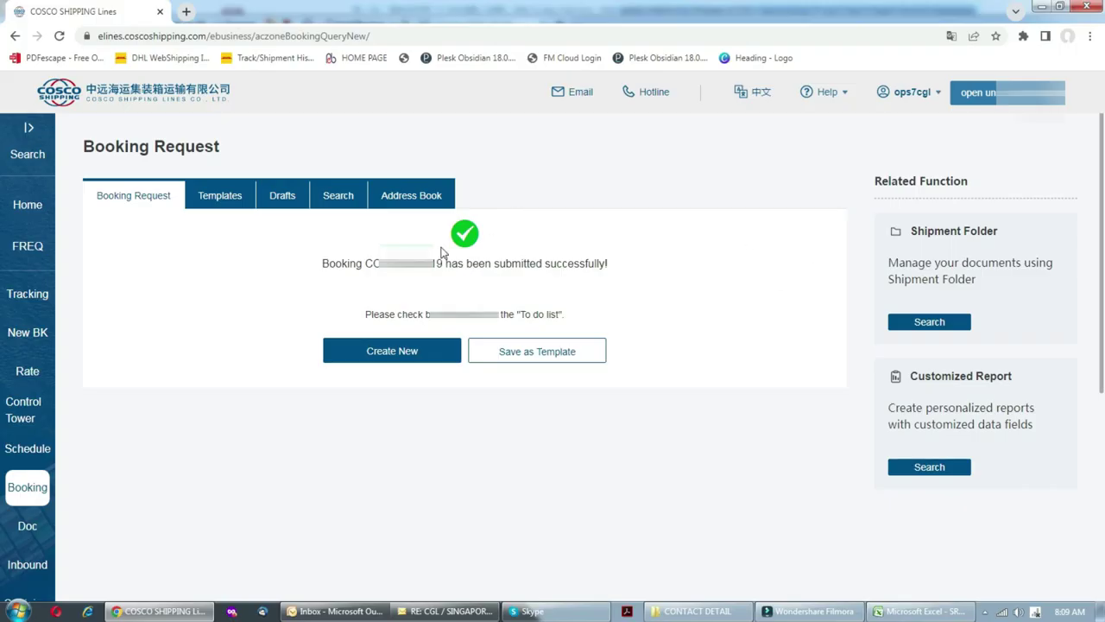
# - Highlight the new booking number shown in the success message, then deselect it
pyautogui.moveTo(405, 306); pyautogui.dragTo(512, 311)
pyautogui.click(504, 311)
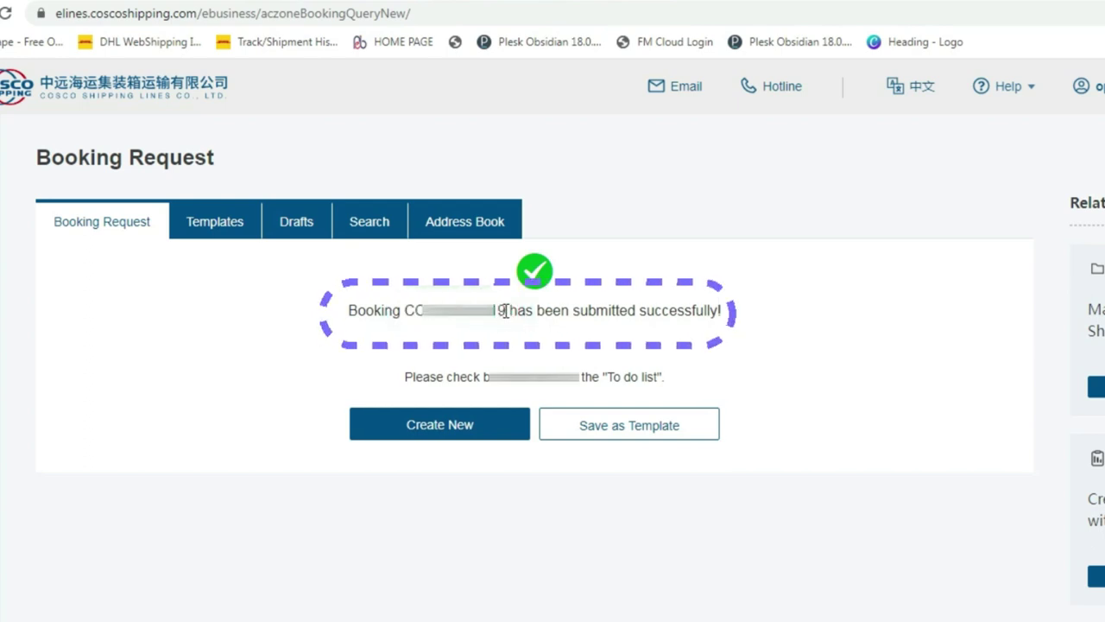